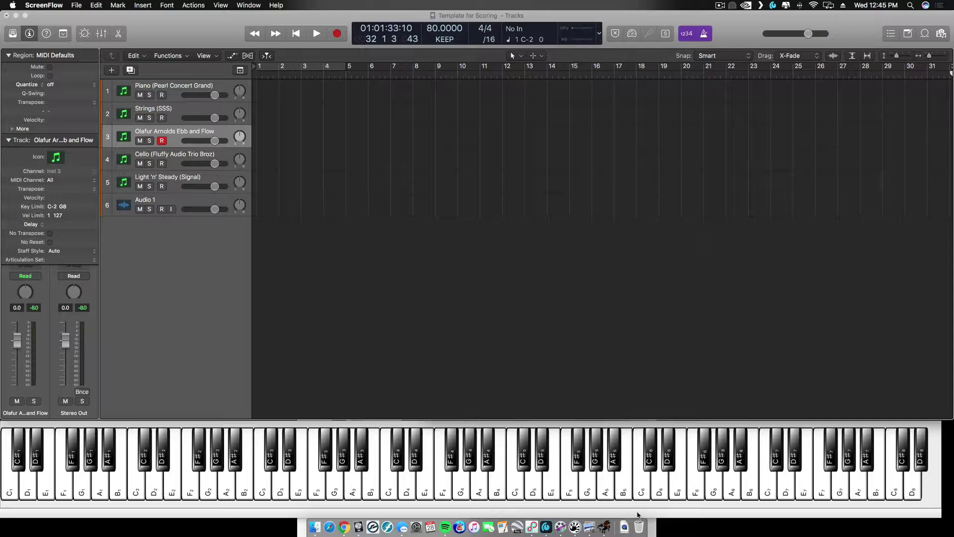
Step: Switch to the emotion wheel chart in Preview and center its window, returning to Logic Pro X with the Piano (Pearl Concert Grand) track selected
left_click(591, 530)
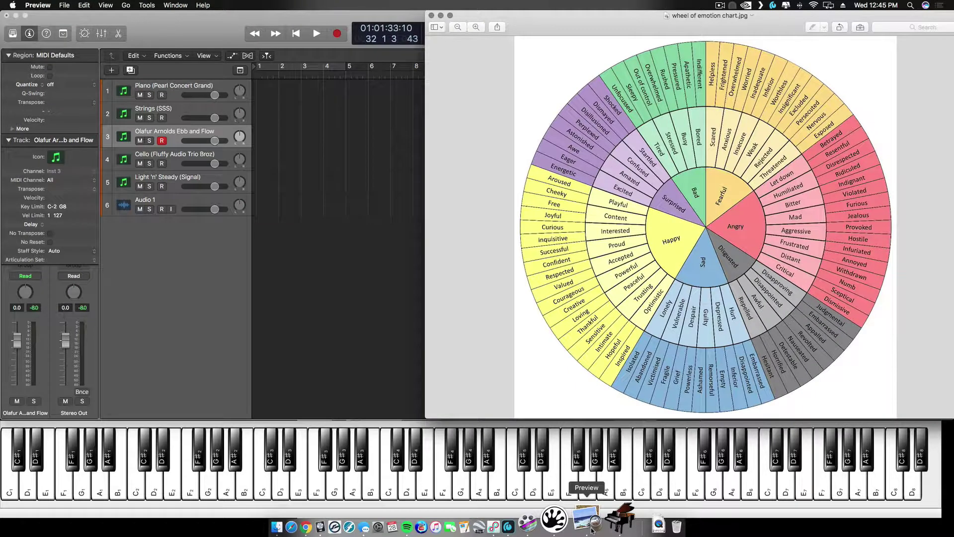
left_click_drag(574, 15, 346, 3)
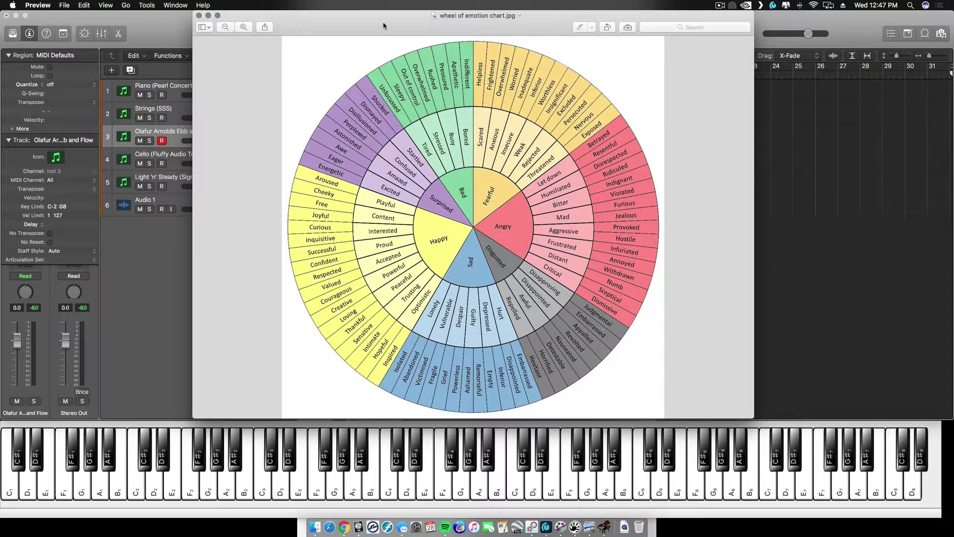
left_click(175, 96)
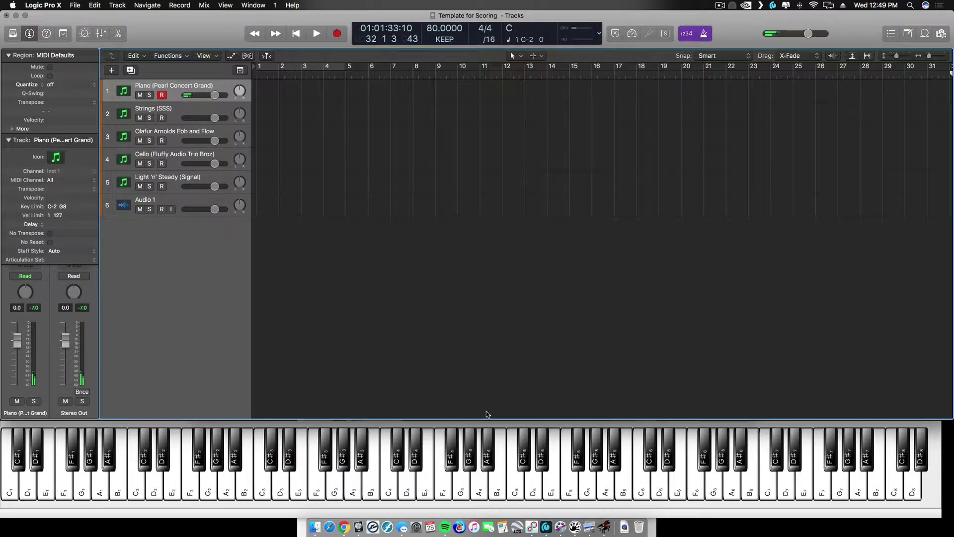
Step: View the emotion wheel chart again, shift its window to uncover the track headers, and return to Logic Pro X
left_click(589, 522)
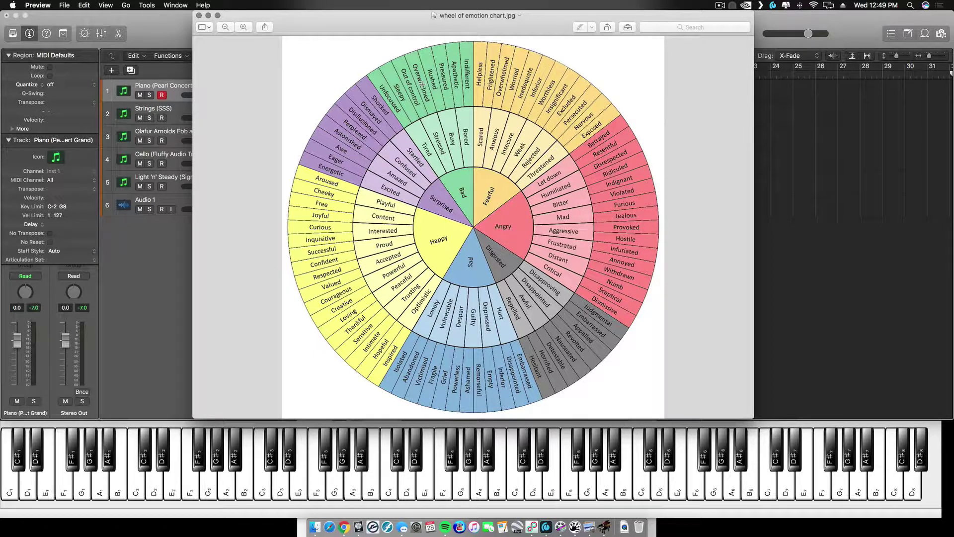
left_click_drag(324, 16, 423, 12)
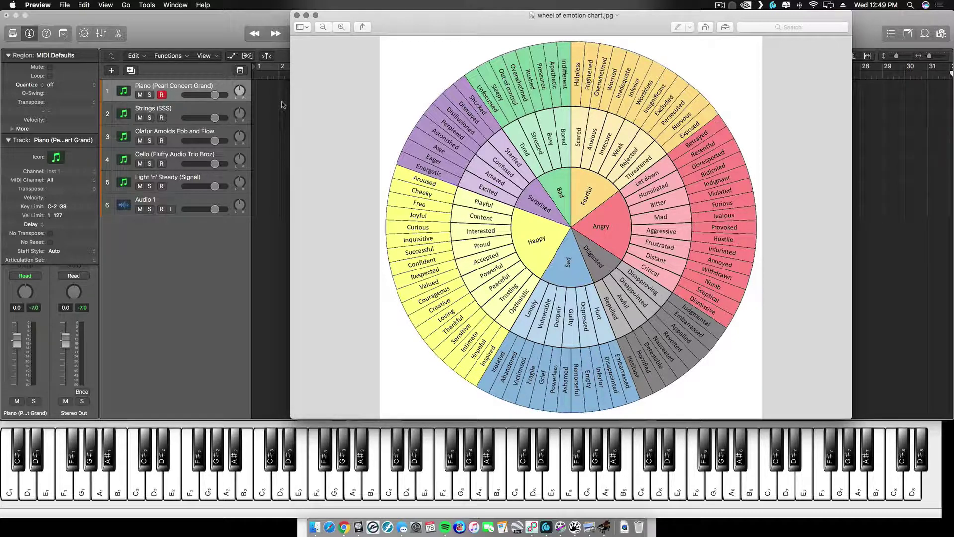
left_click(218, 35)
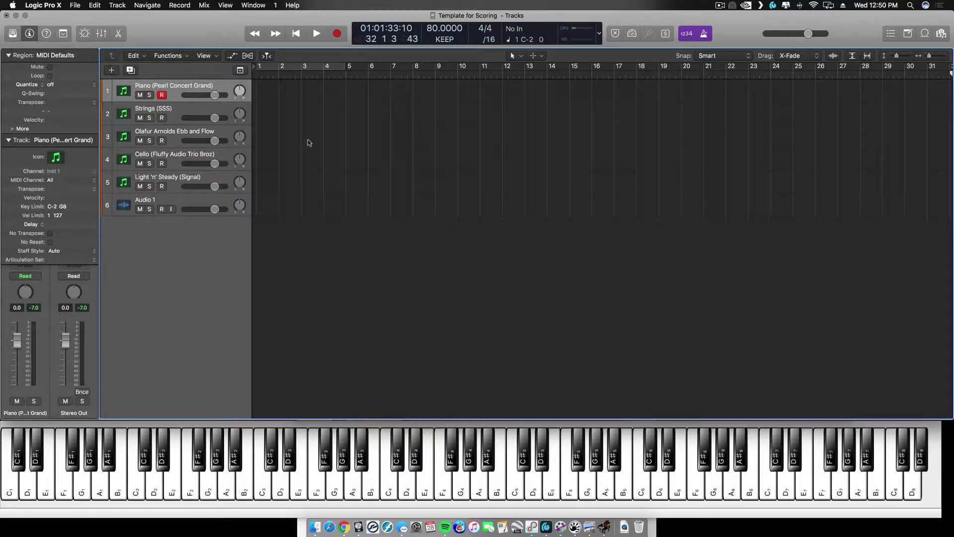
Step: Consult the emotion wheel chart in Preview between selecting Logic Pro X's Strings (SSS) track and its Olafur Arnolds Ebb and Flow track
left_click(584, 523)
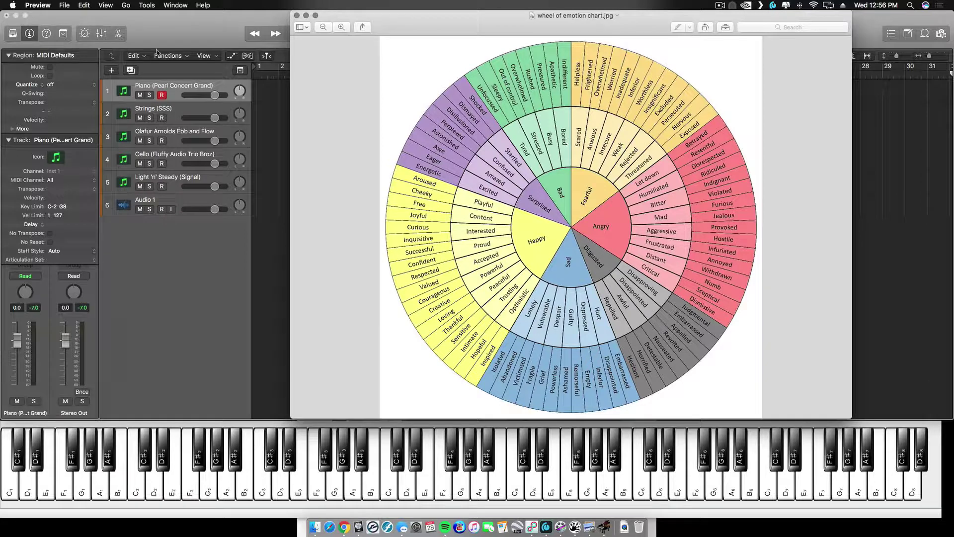
left_click(173, 117)
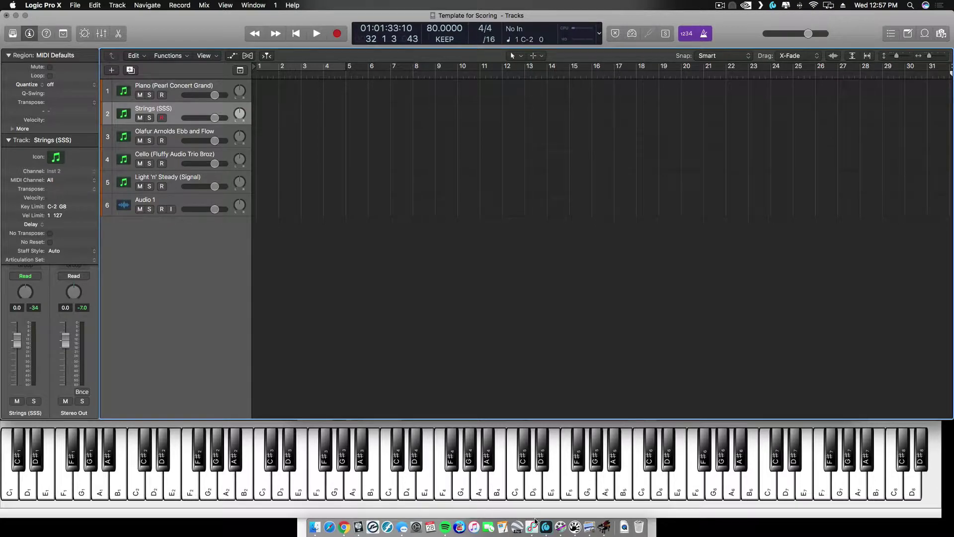
left_click(590, 525)
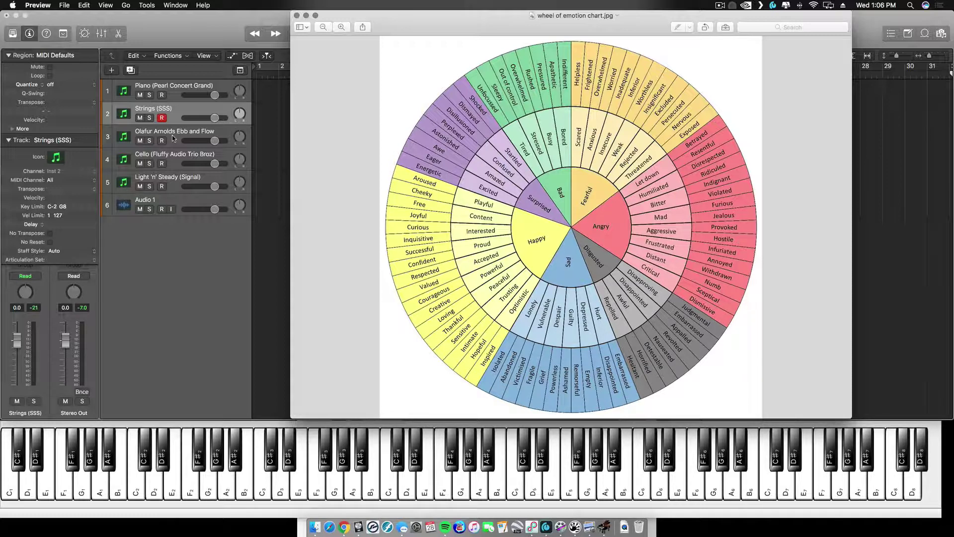
left_click(173, 138)
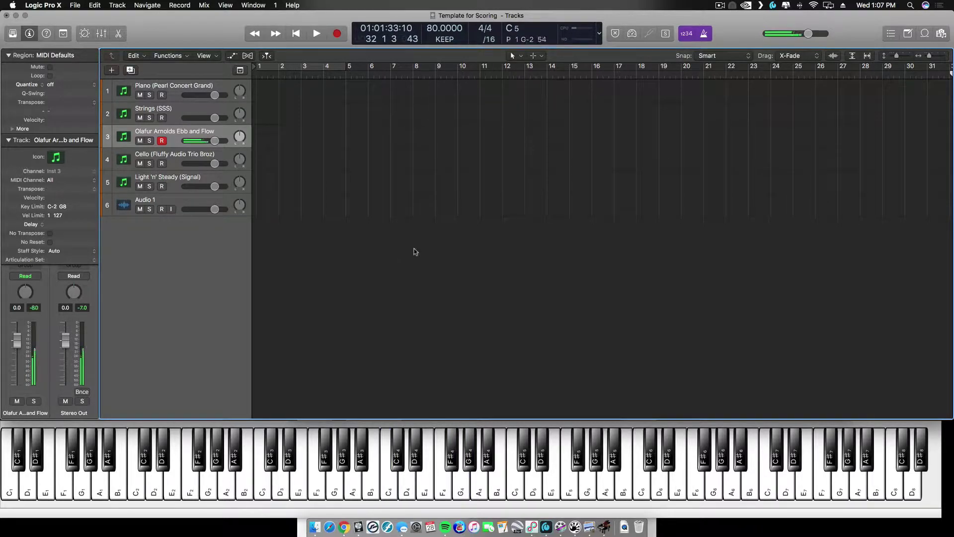
left_click(576, 526)
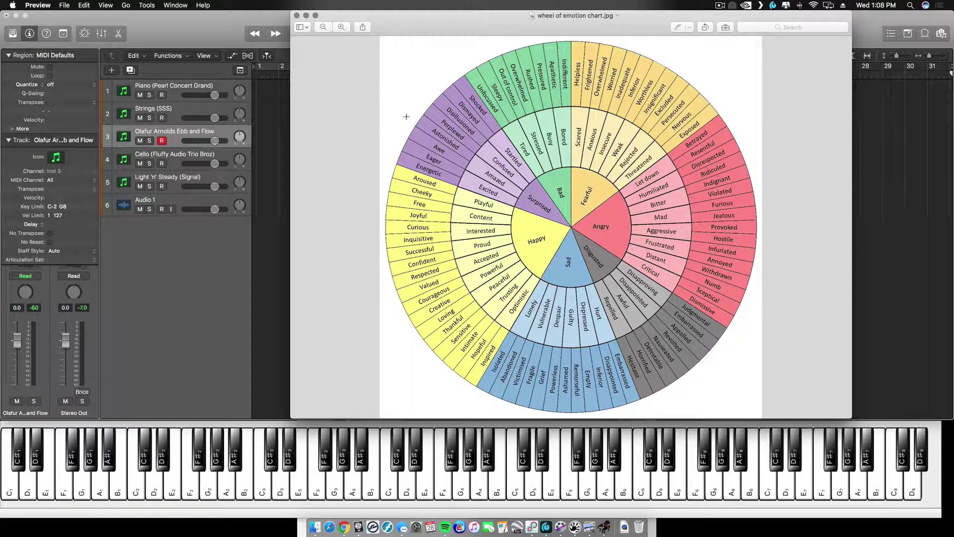
left_click(47, 287)
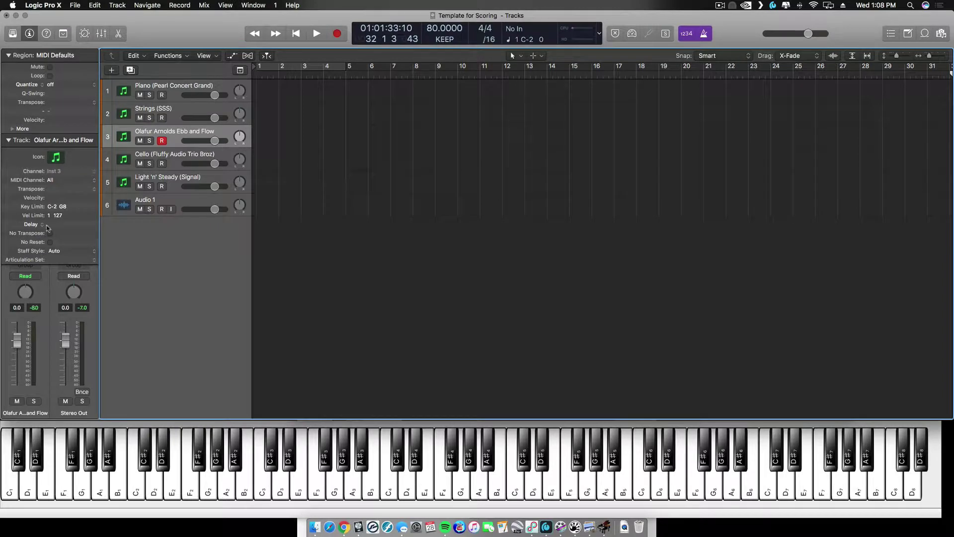
Step: Collapse the Region and Track inspector sections and insert a stereo Rotor Cabinet effect on the Olafur Arnolds Ebb and Flow track
left_click(8, 55)
left_click(8, 68)
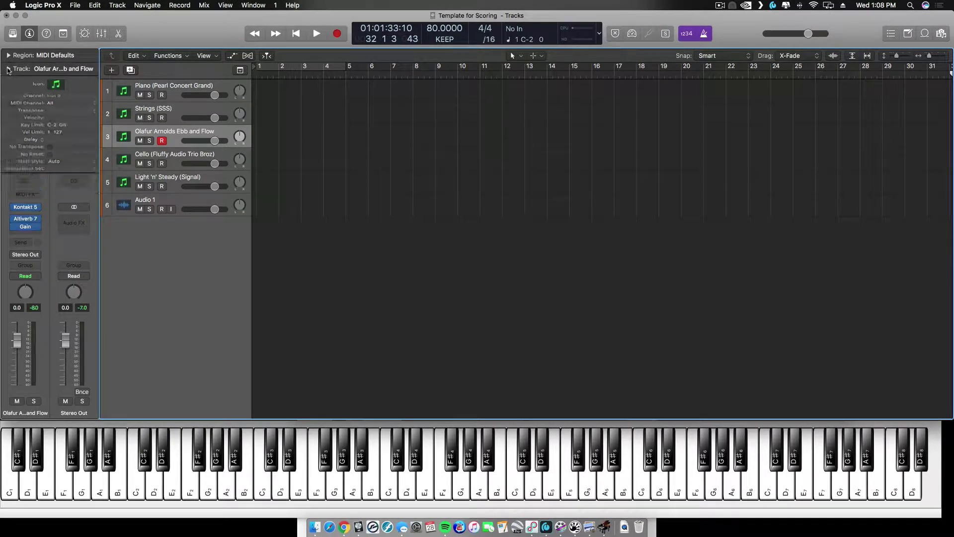
left_click(39, 234)
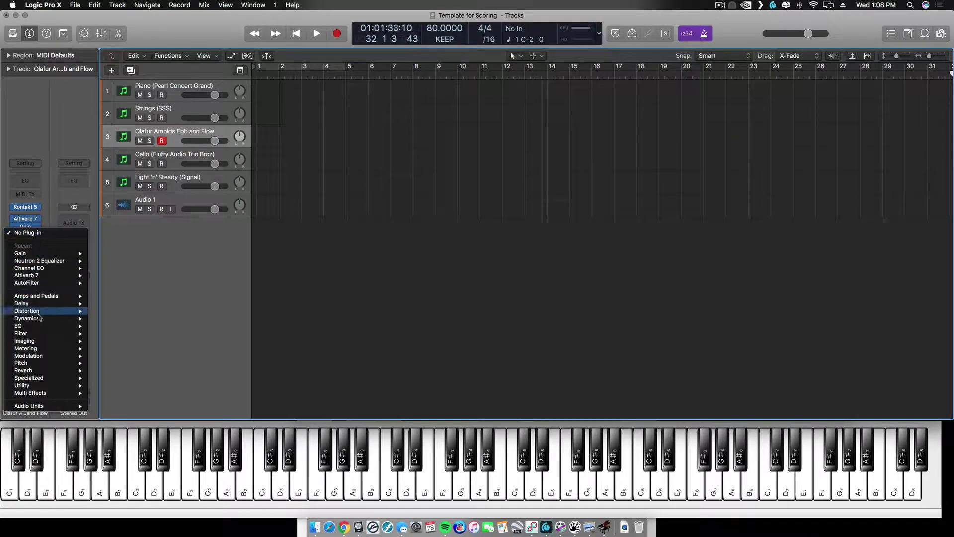
mouse_move(44, 356)
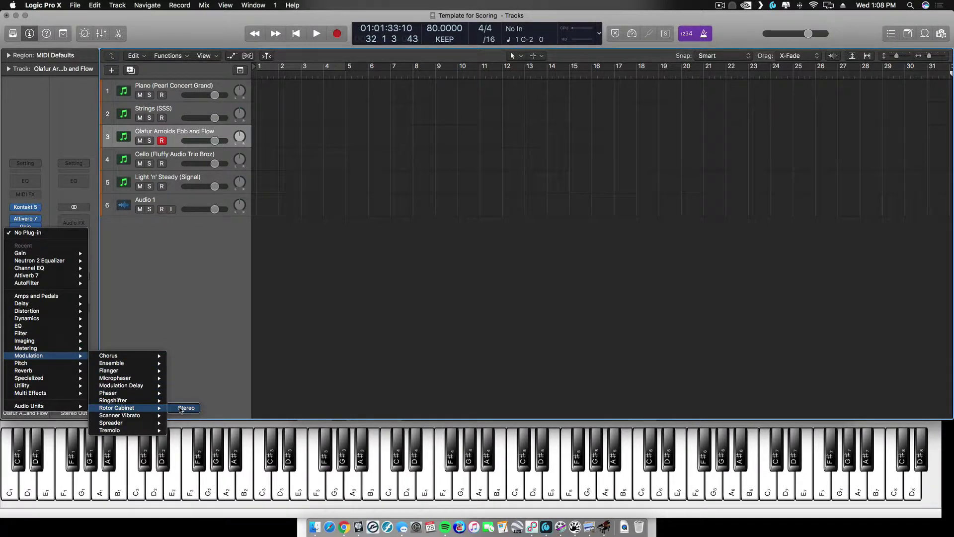
left_click(179, 381)
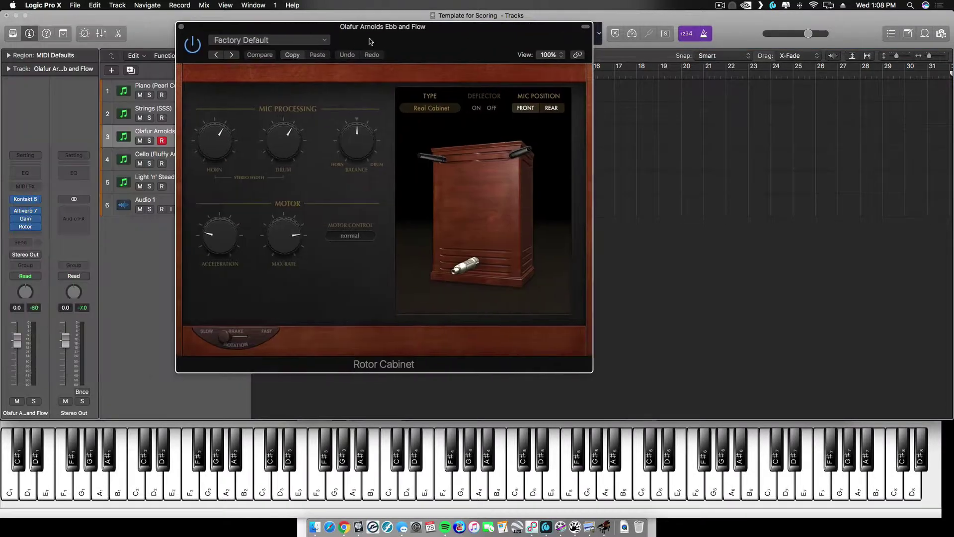
Step: Insert a stereo Rotor Cabinet on the Strings (SSS) track, close the Olafur track's plug-in window, and move the Strings one clear of the tracks
left_click(160, 110)
left_click(24, 225)
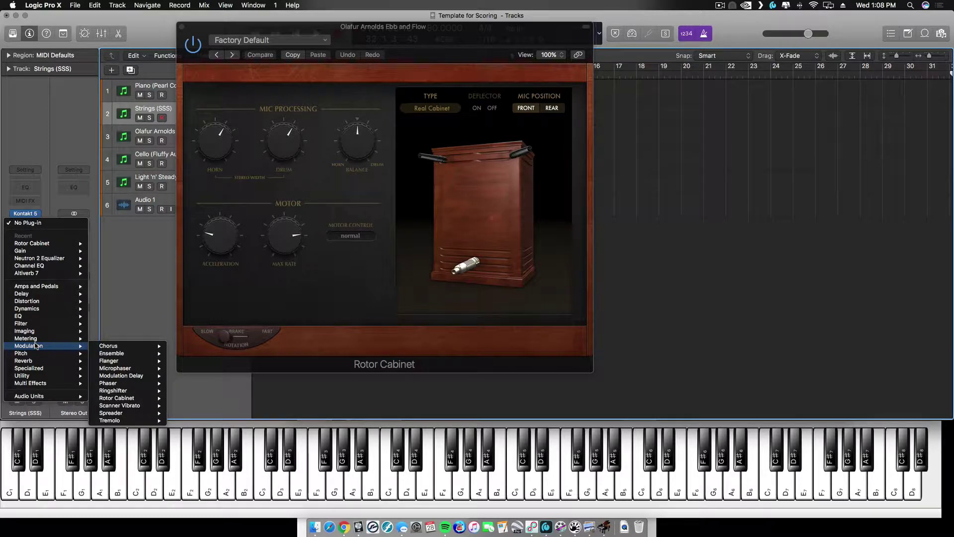
mouse_move(128, 398)
left_click(183, 398)
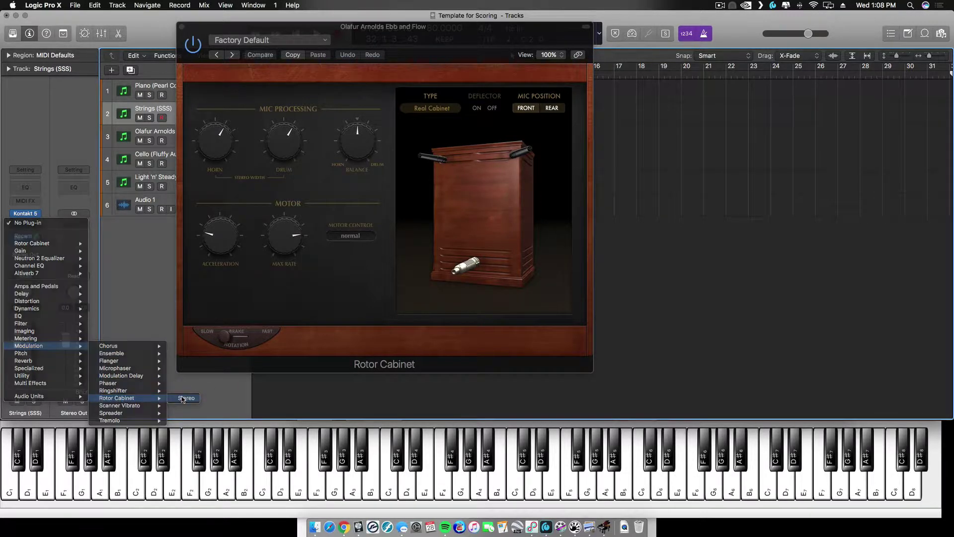
left_click(320, 25)
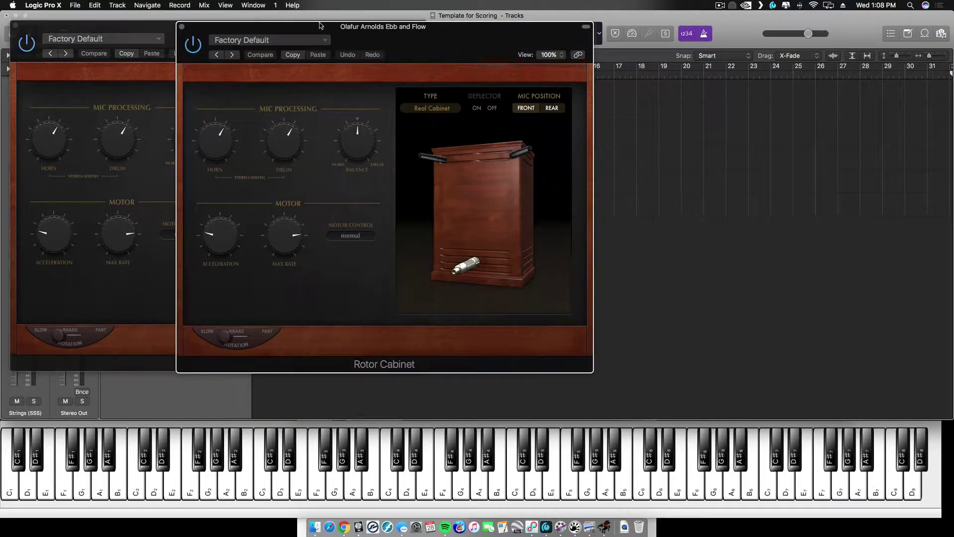
left_click(182, 26)
left_click_drag(189, 26, 441, 17)
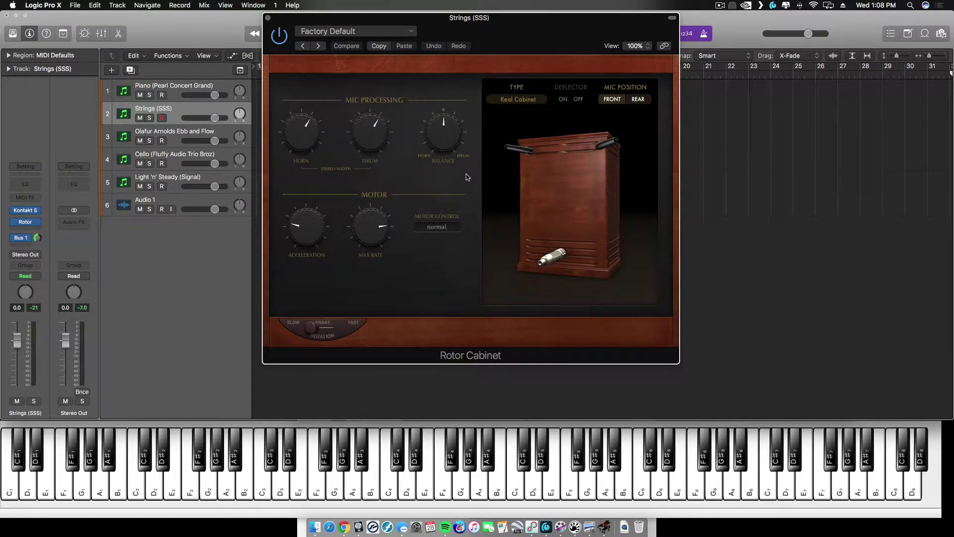
Step: Load the Moving Pads preset in the Strings track's Rotor Cabinet and close the plug-in window
left_click(368, 32)
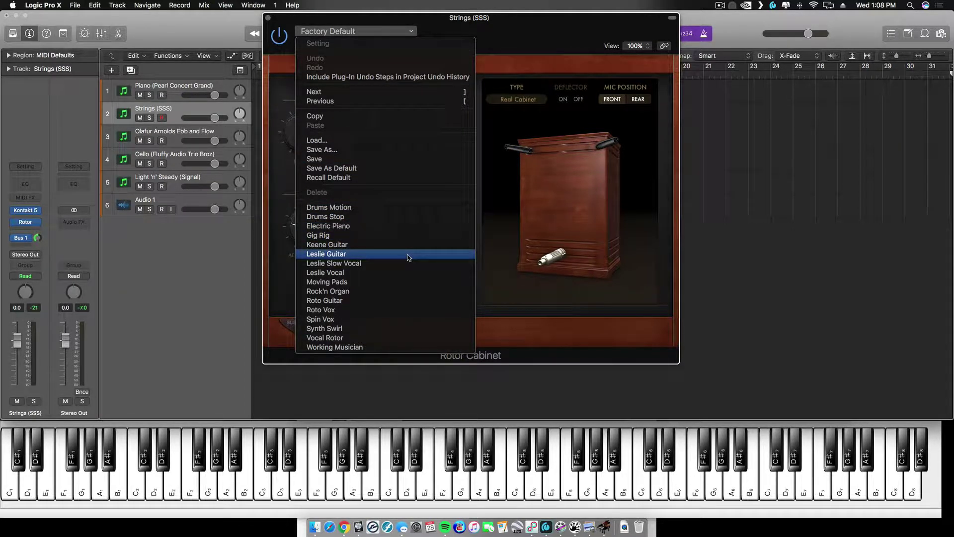
left_click(393, 283)
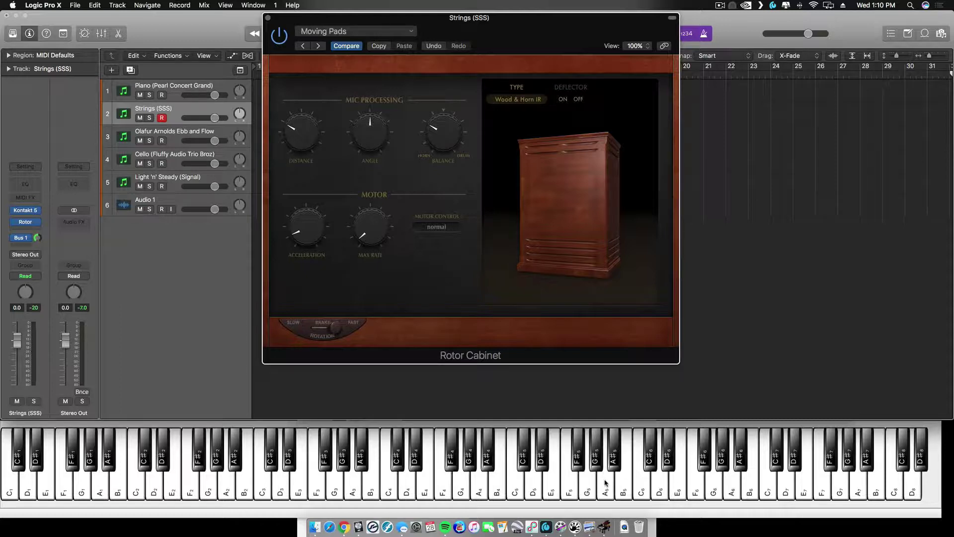
left_click(268, 19)
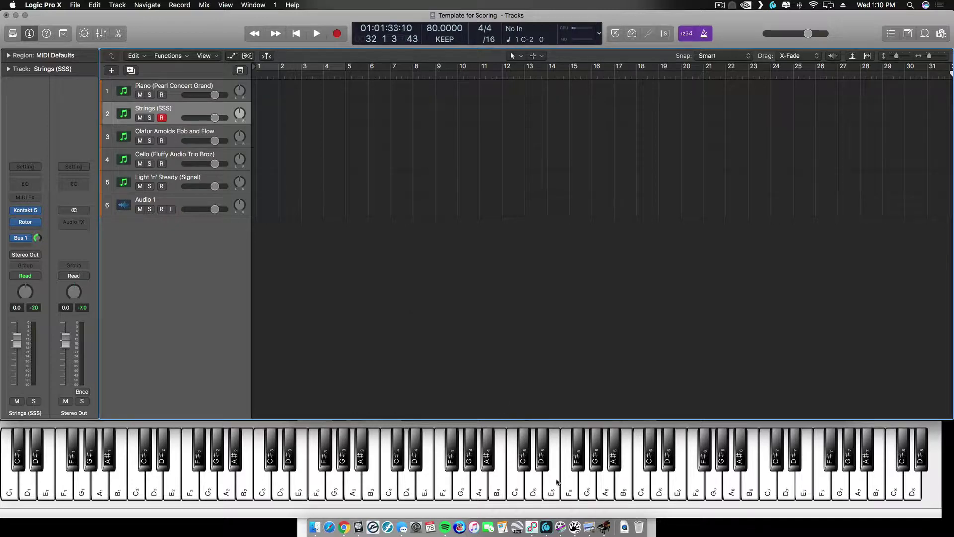
Step: Consult the emotion wheel chart in Preview, and inspect the Kontakt instrument on Logic Pro X's Cello (Fluffy Audio Trio Broz) track
left_click(602, 519)
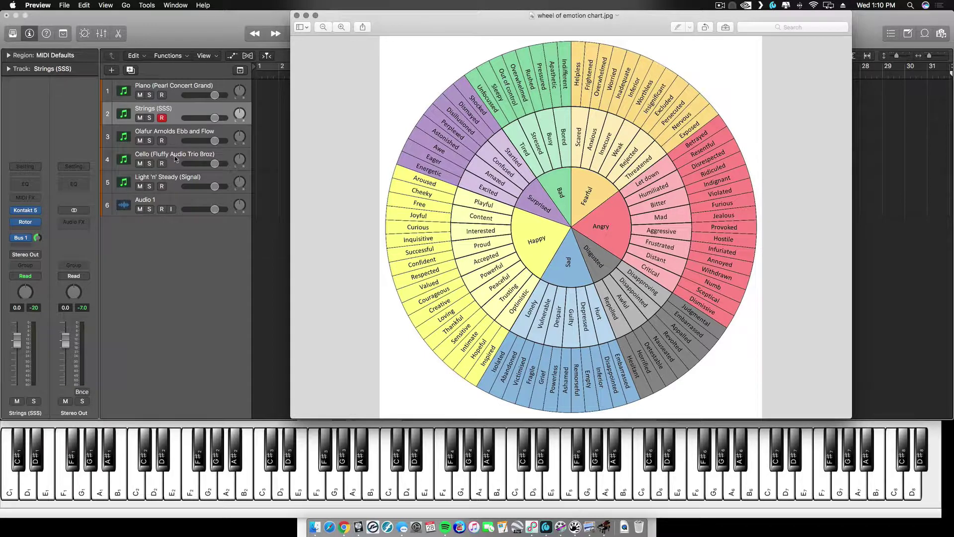
left_click(193, 154)
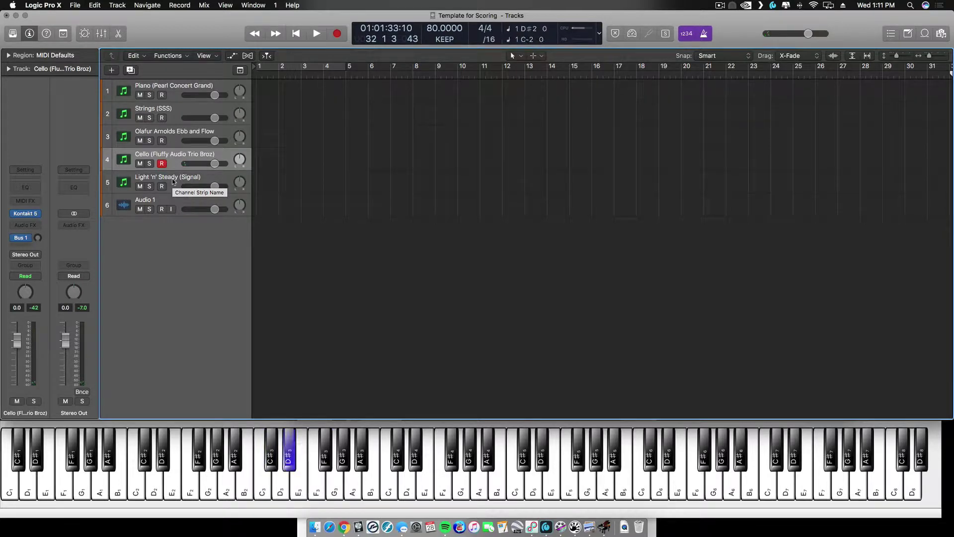
mouse_move(30, 216)
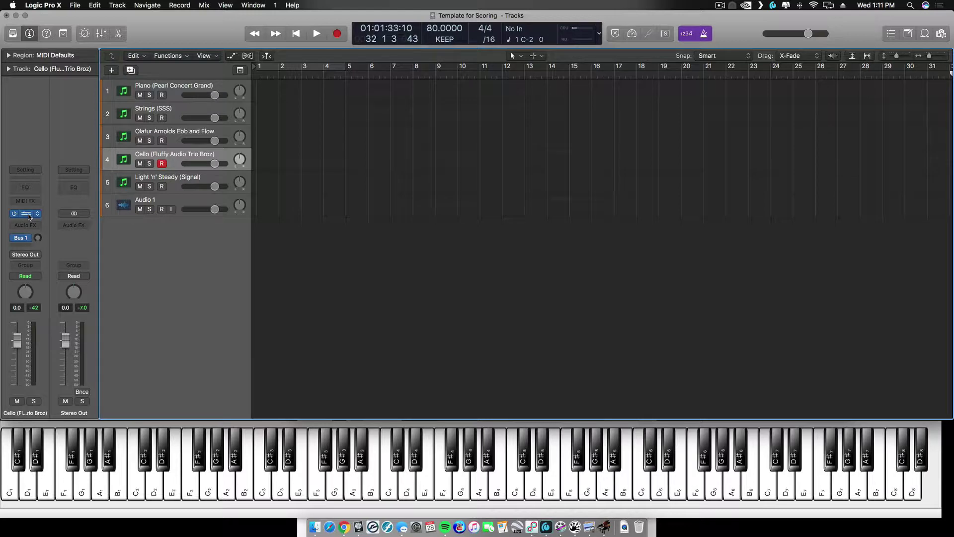
left_click(29, 217)
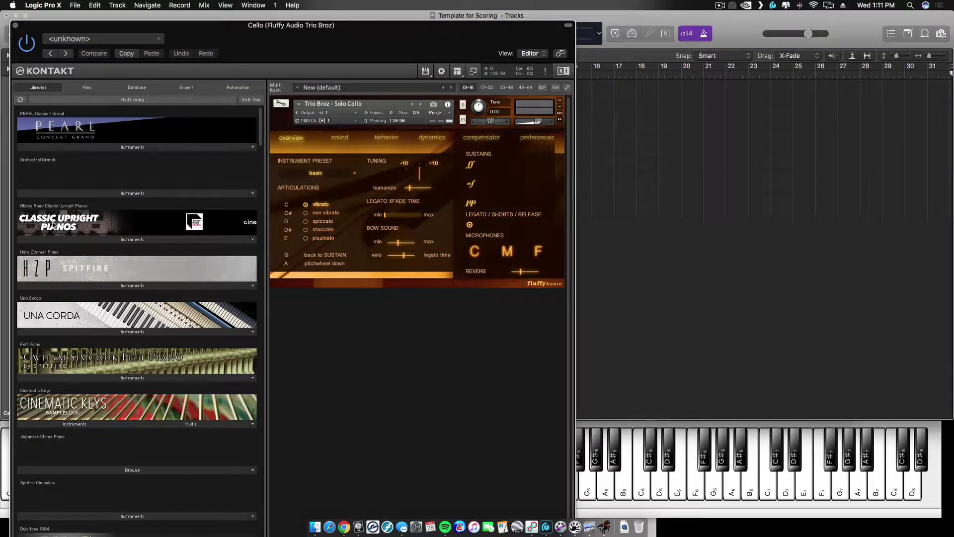
left_click(16, 25)
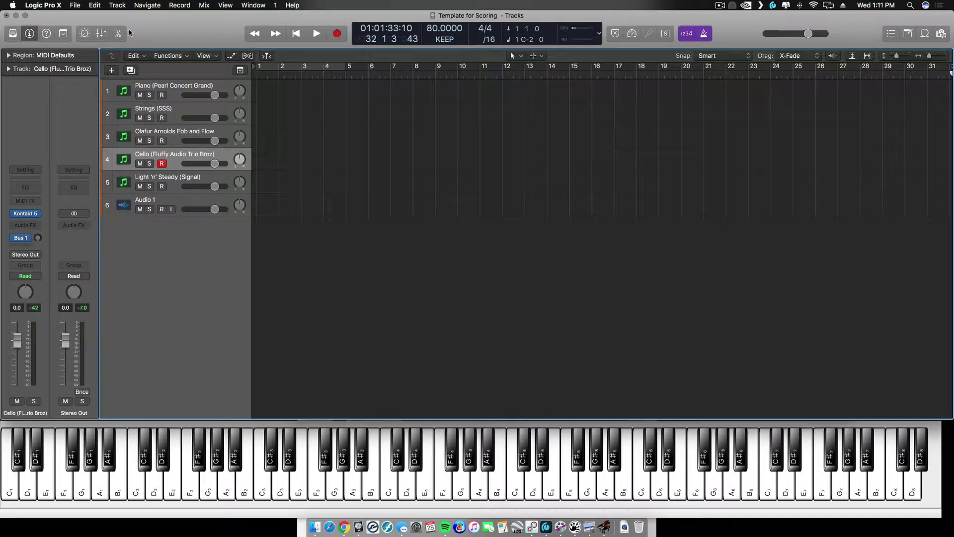
Step: Bypass the Rotor Cabinet effect on the Strings (SSS) track
left_click(173, 184)
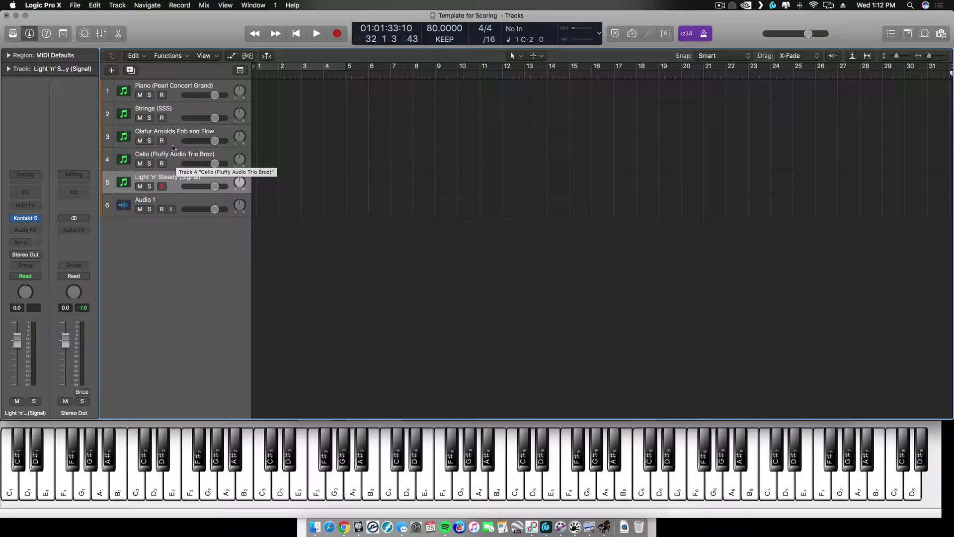
left_click(172, 119)
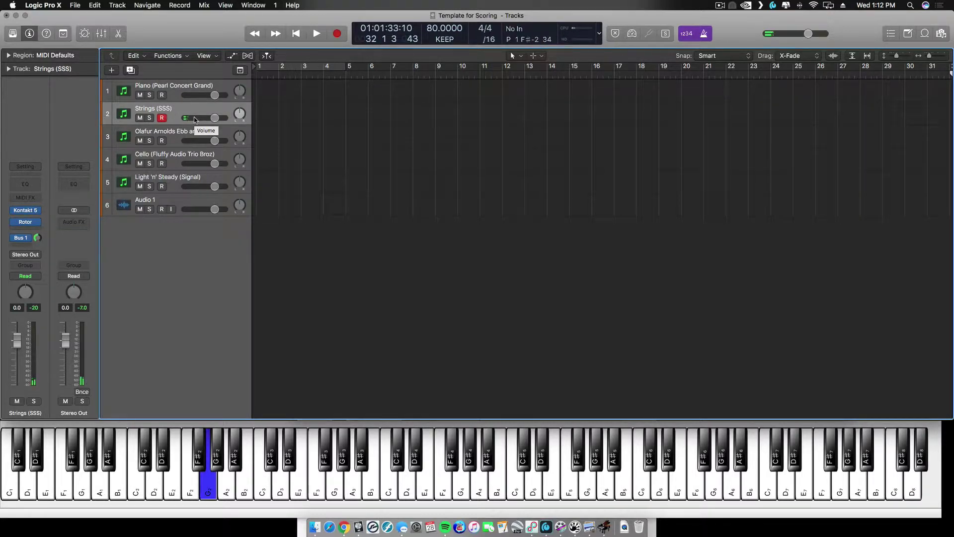
left_click(15, 222)
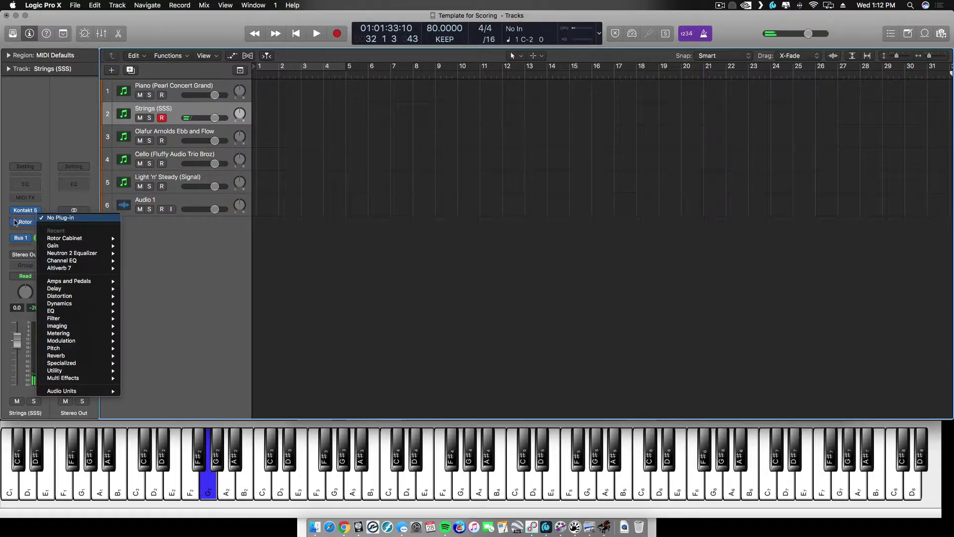
left_click(16, 222)
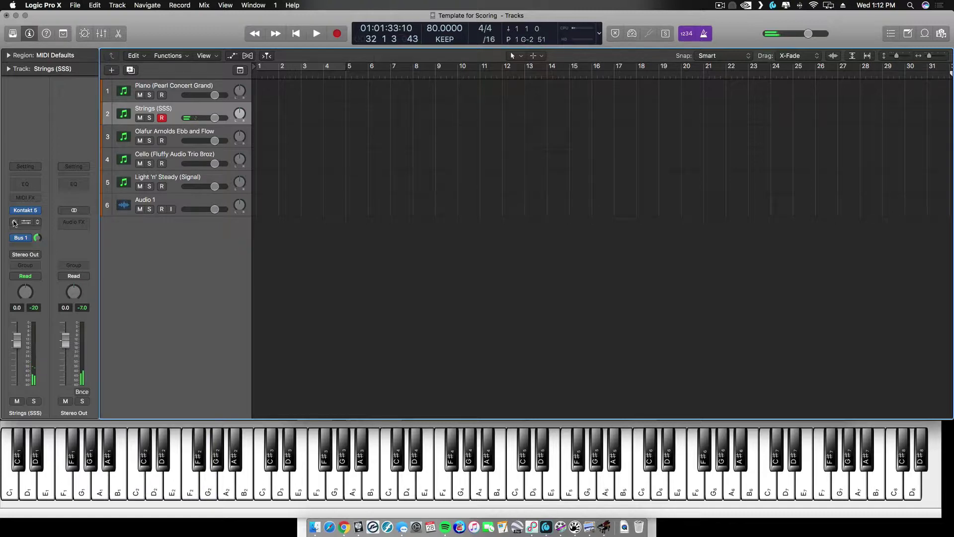
Step: Select the Light 'n' Steady (Signal) track, check the emotion wheel chart in Preview, and return to Logic Pro X
left_click(174, 186)
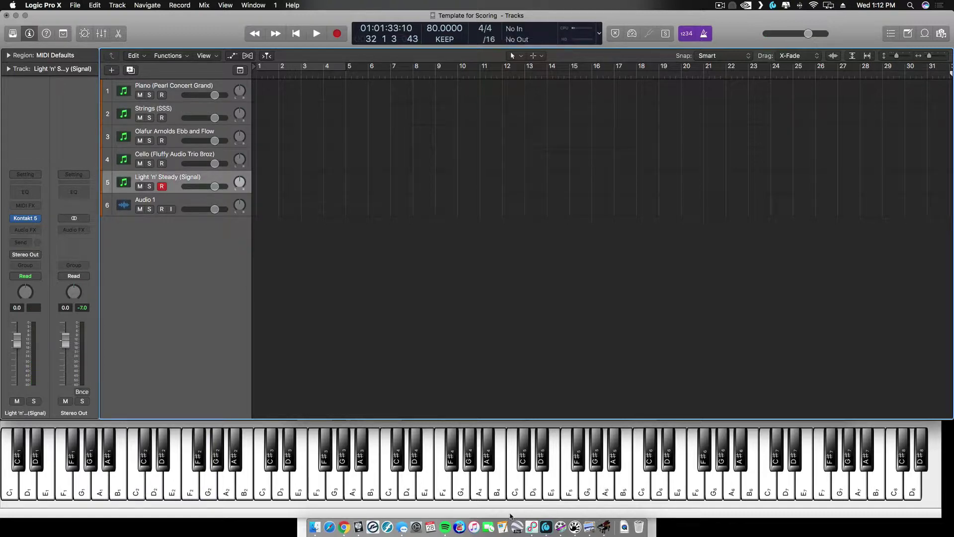
left_click(589, 519)
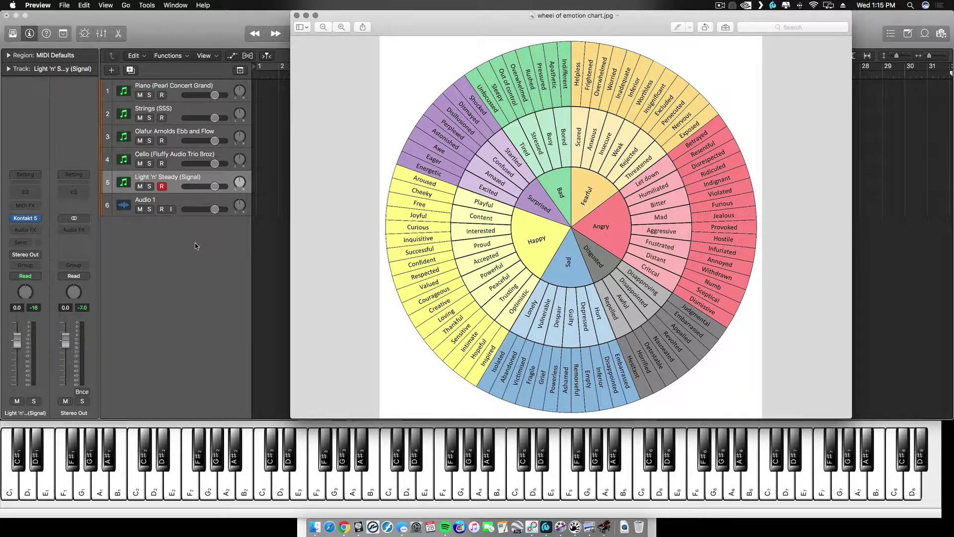
left_click(194, 242)
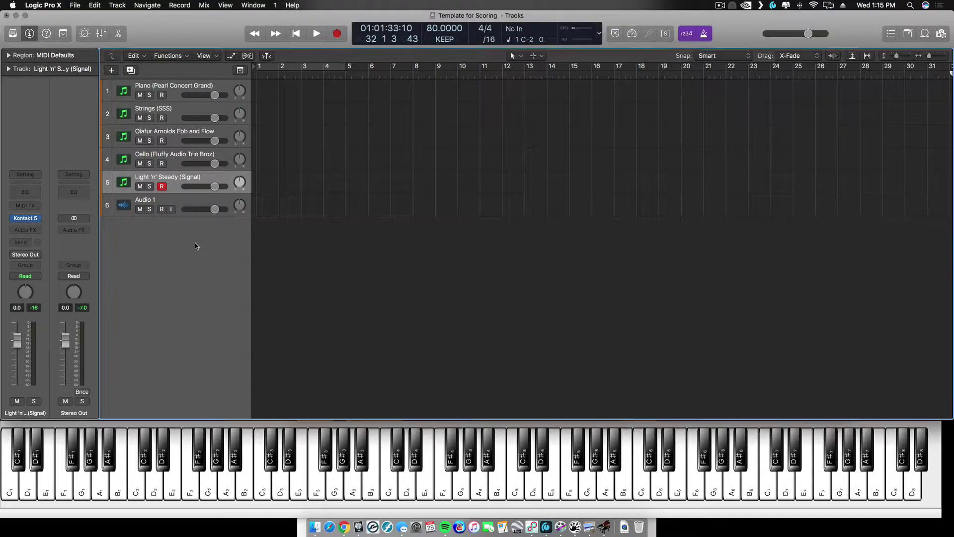
Step: Raise the project tempo to 95 BPM, playing the project with the metronome to judge the speed
left_click(318, 34)
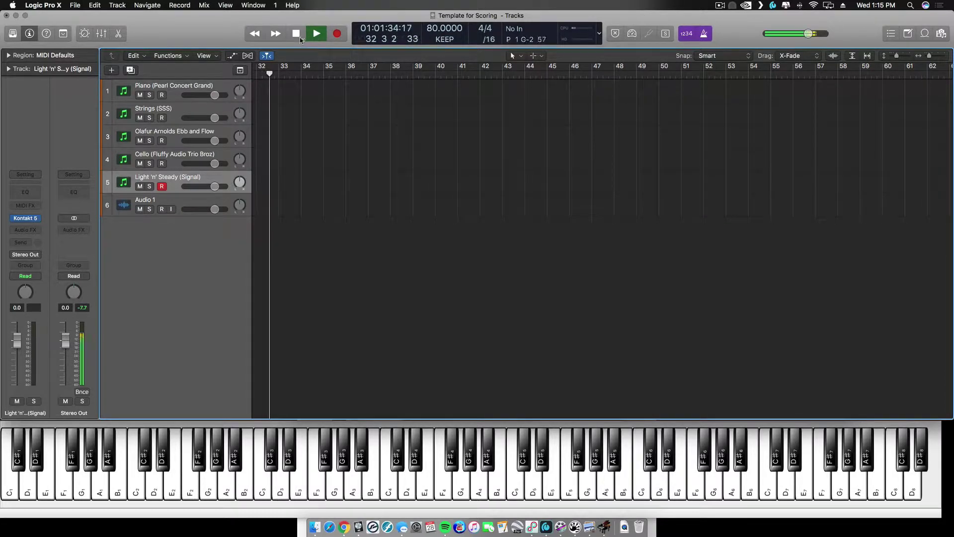
left_click(297, 35)
left_click(296, 35)
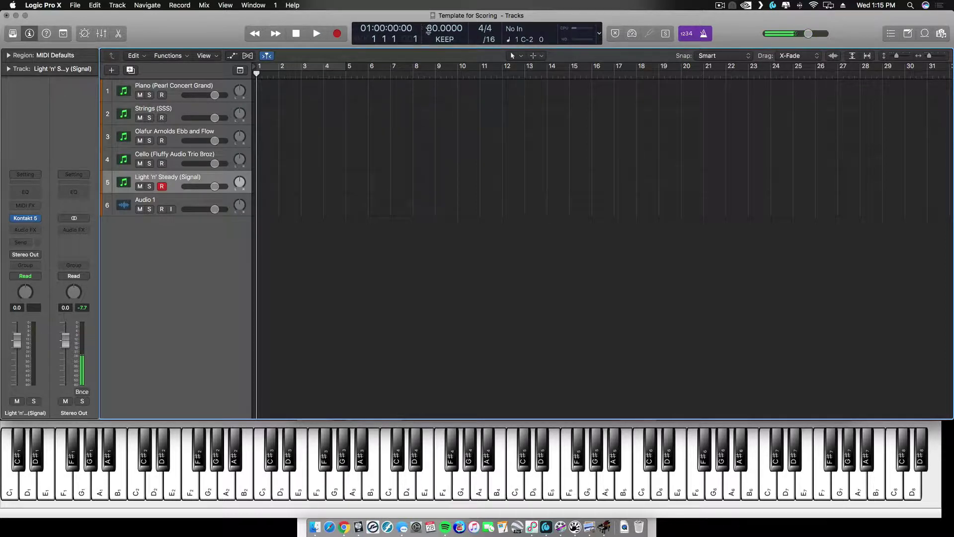
left_click_drag(435, 28, 435, 16)
left_click(317, 33)
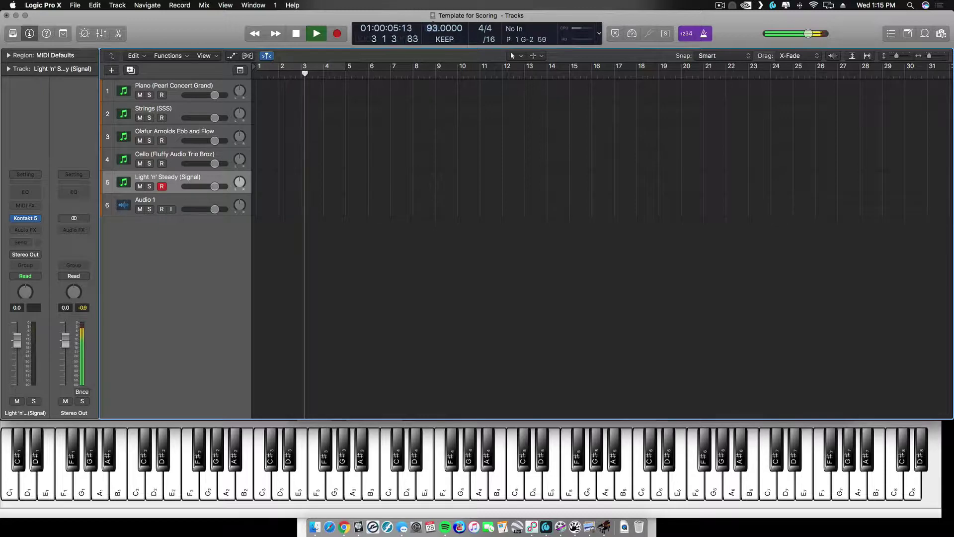
left_click_drag(431, 28, 432, 21)
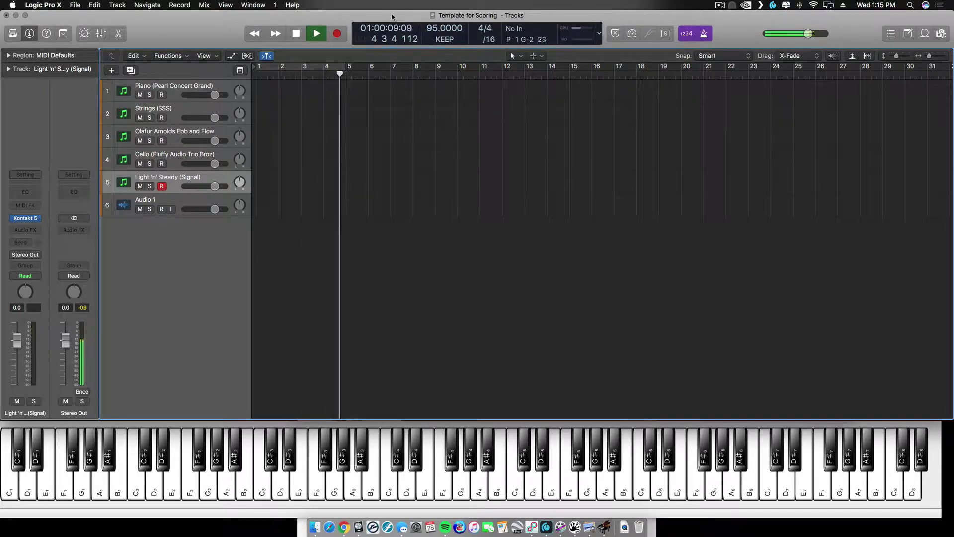
left_click(295, 34)
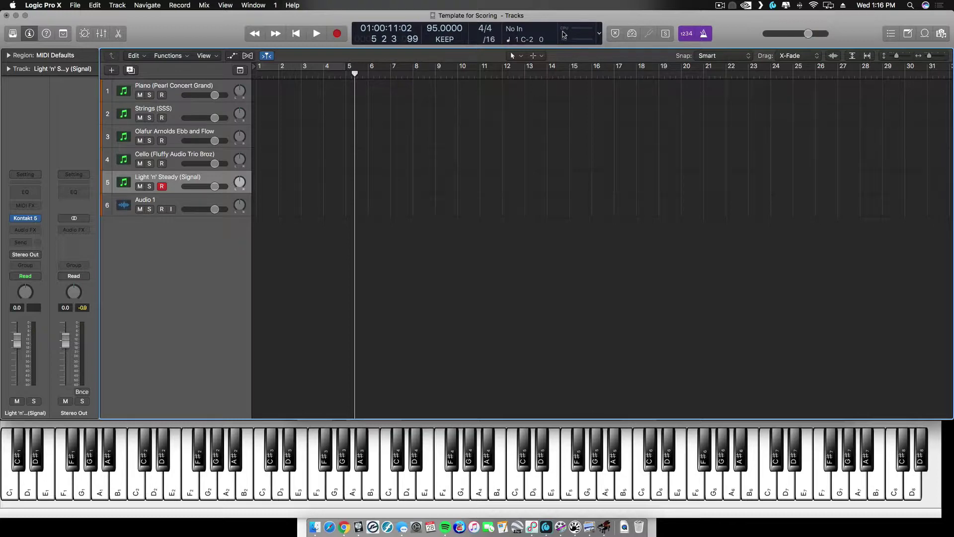
Step: Record an eight-bar part on the Light 'n' Steady (Signal) track, starting at bar 1
left_click(240, 107)
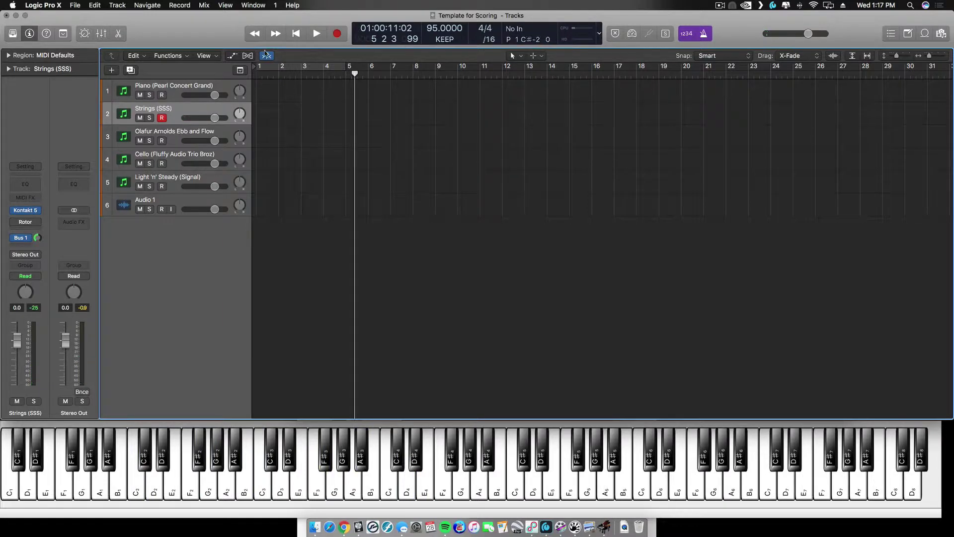
left_click(298, 36)
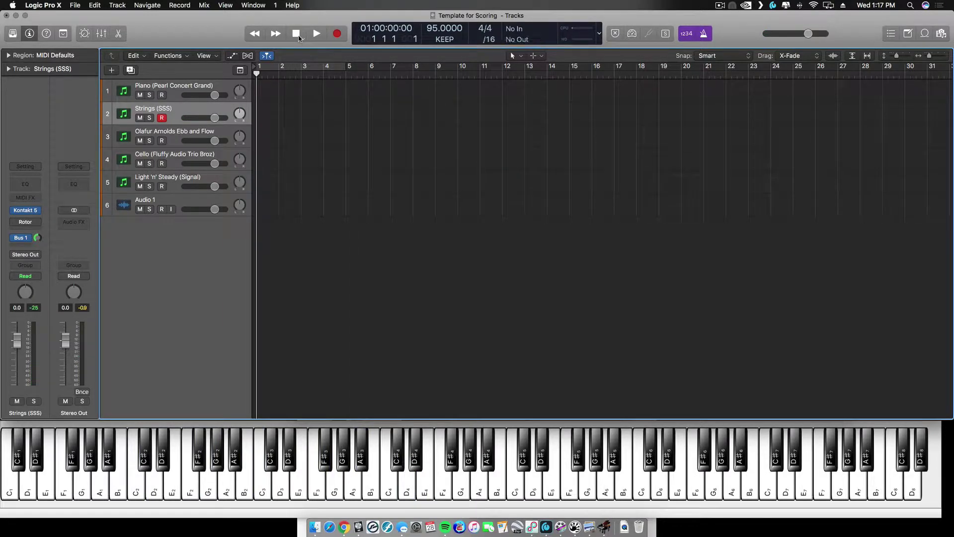
left_click(192, 178)
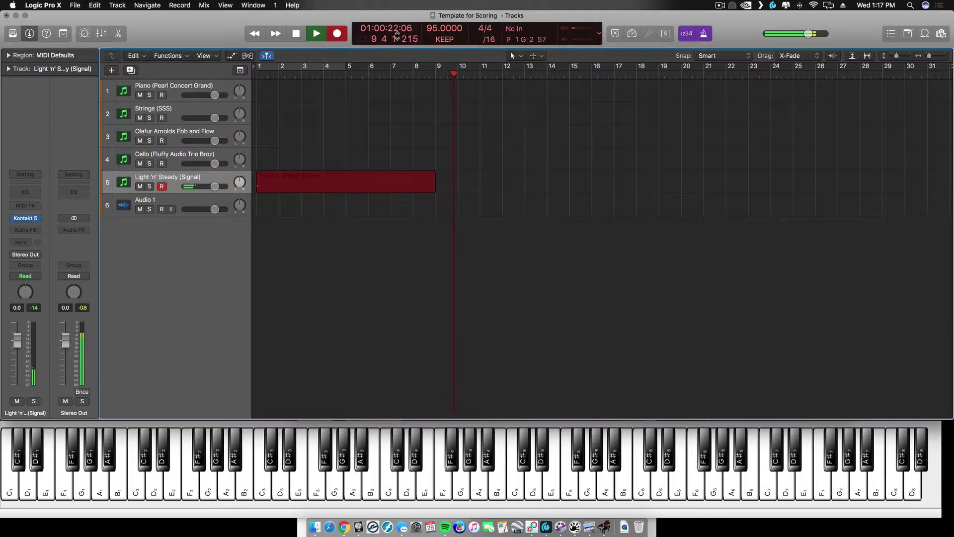
key("shift+r")
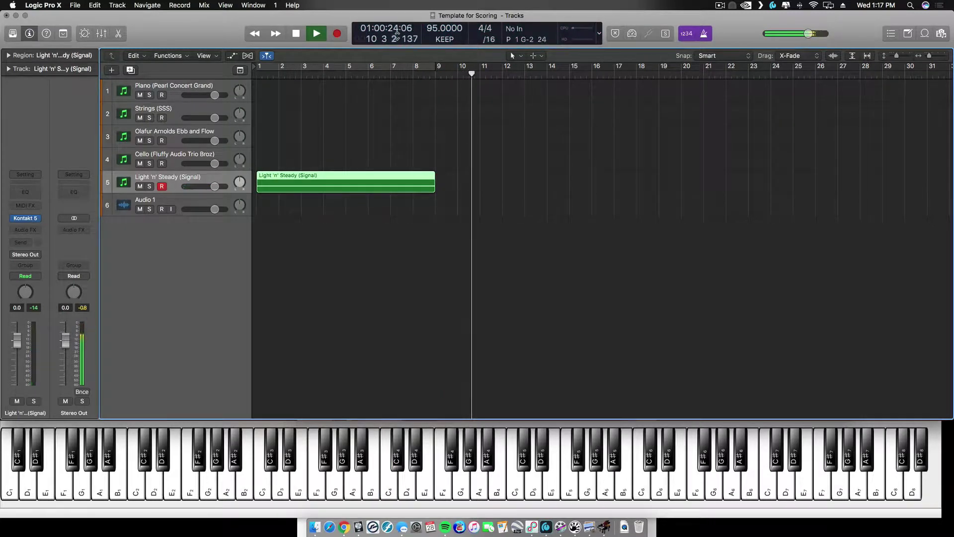
key("space")
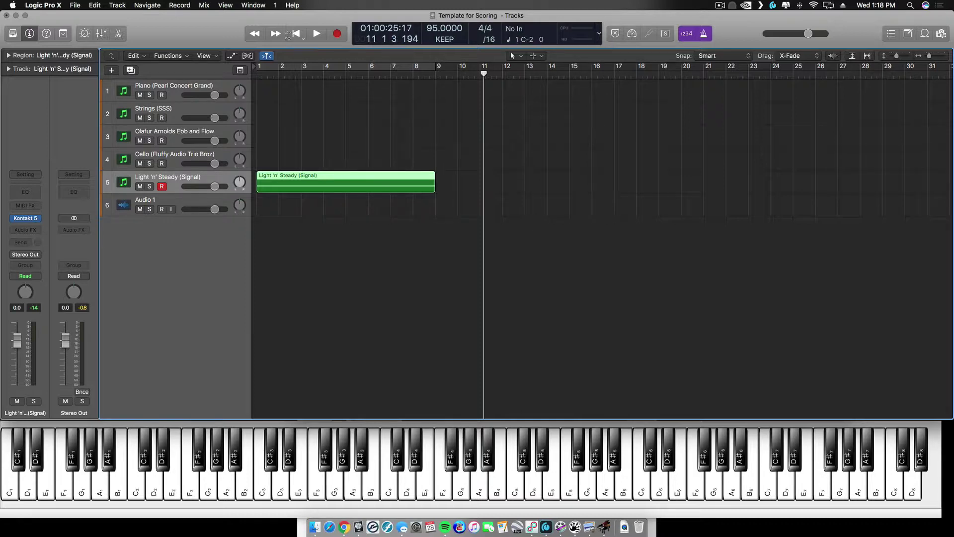
Step: Record a first take on the Strings (SSS) track from bar 1, and delete the recorded region
key("Return")
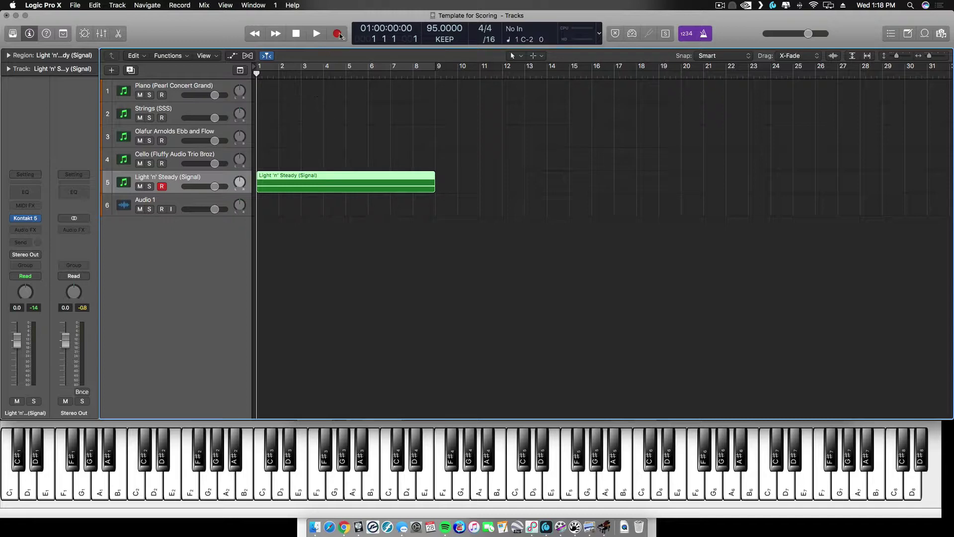
left_click(175, 111)
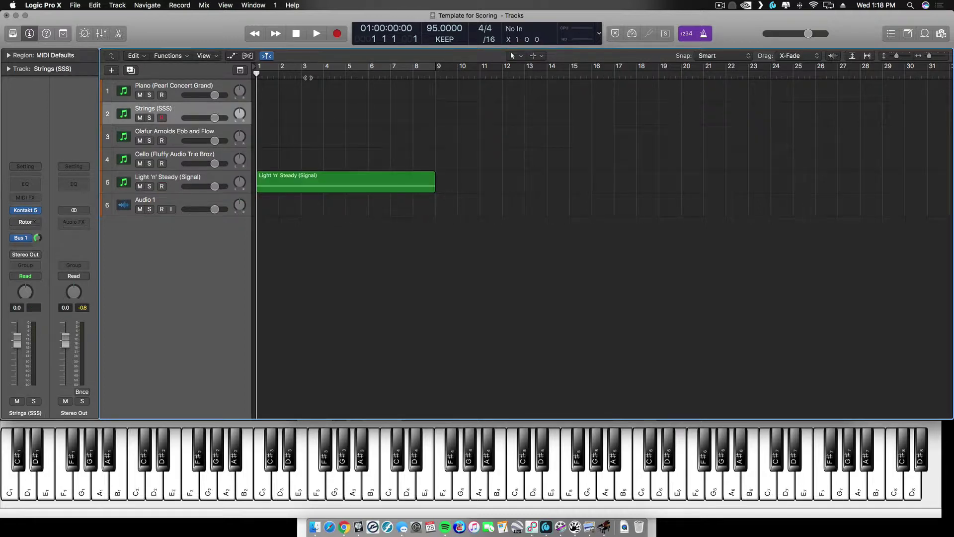
left_click(337, 34)
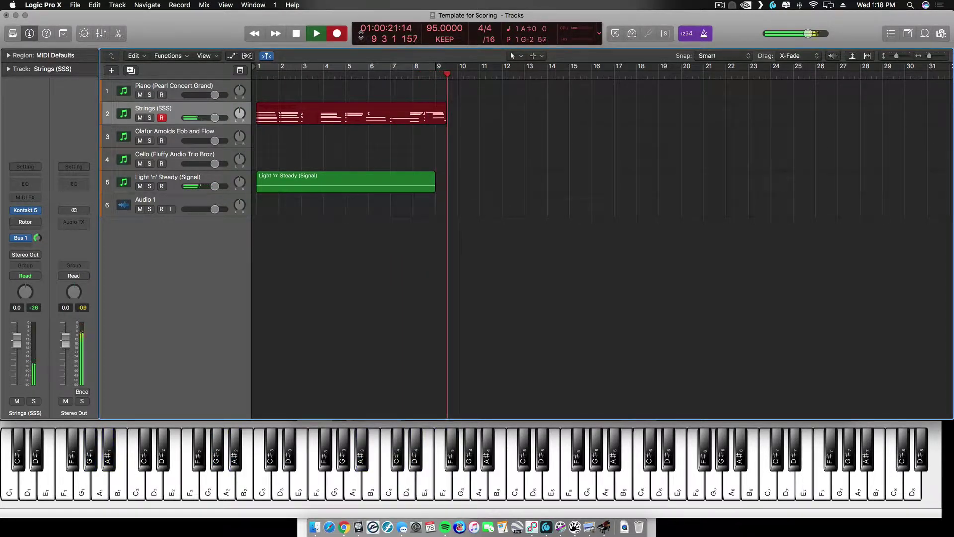
key("space")
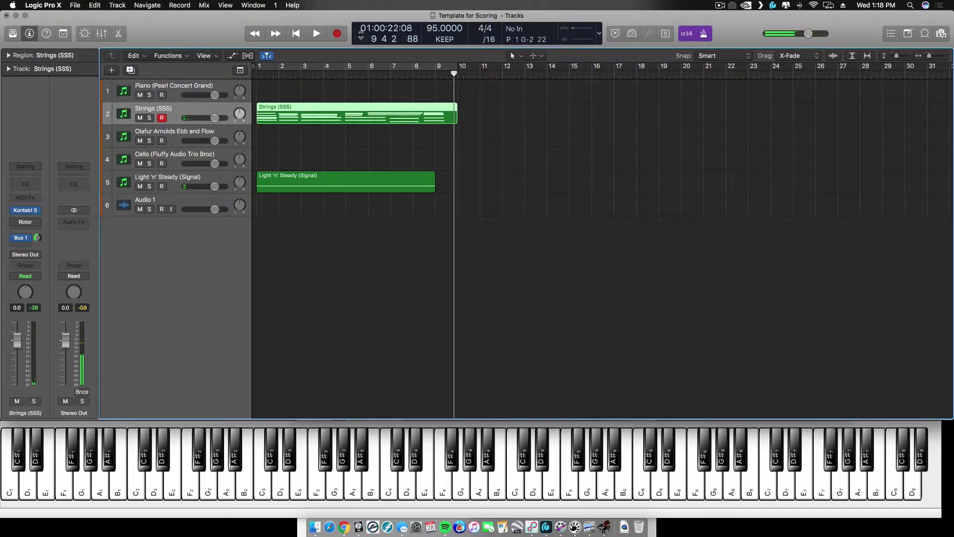
key("Delete")
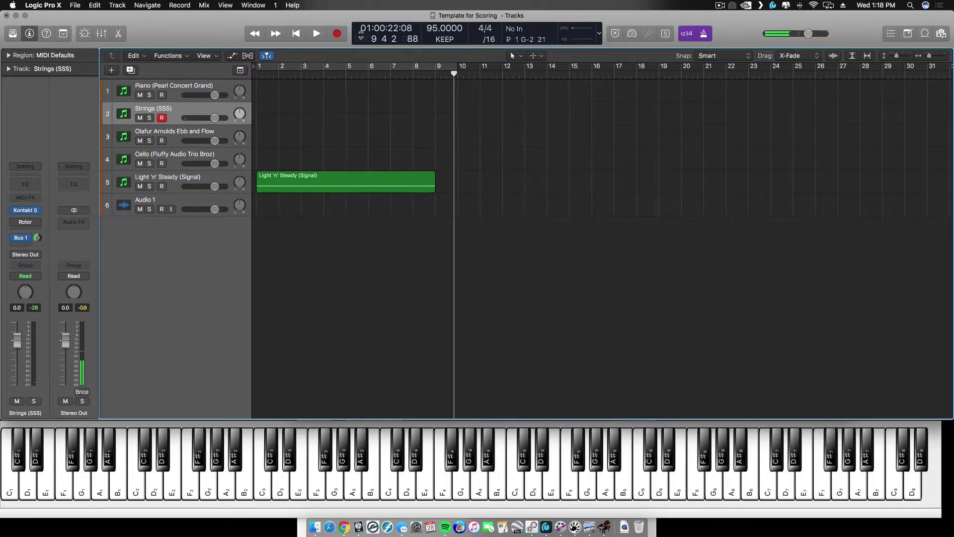
Step: Record a new eight-bar chord part on the Strings (SSS) track from bar 1
left_click(296, 34)
left_click(336, 34)
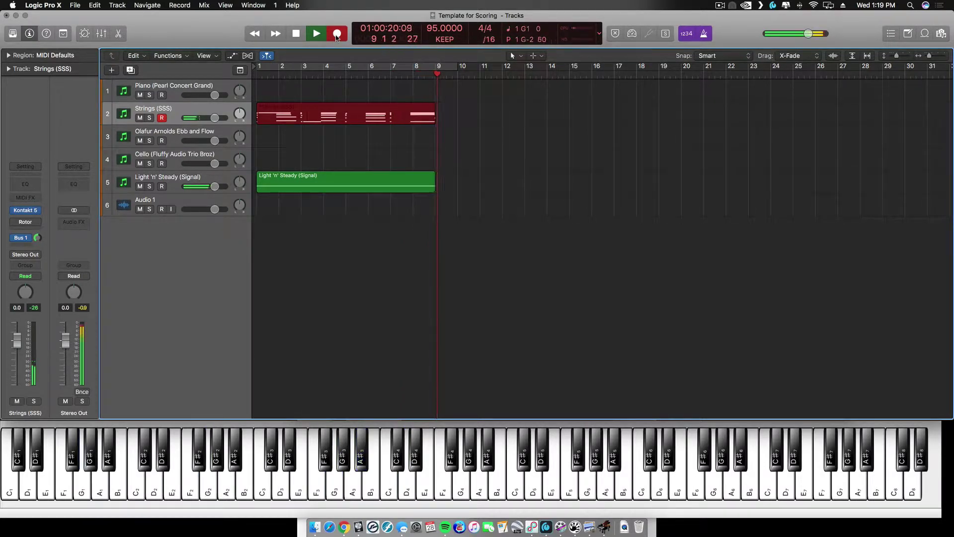
left_click(336, 36)
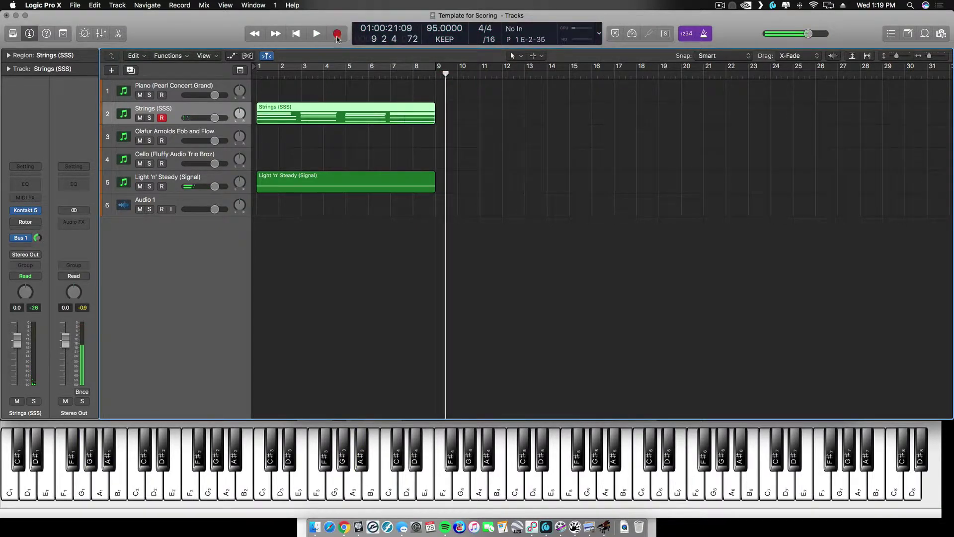
Step: Record a first take on the Piano (Pearl Concert Grand) track from bar 1, and delete the recorded region
left_click(176, 94)
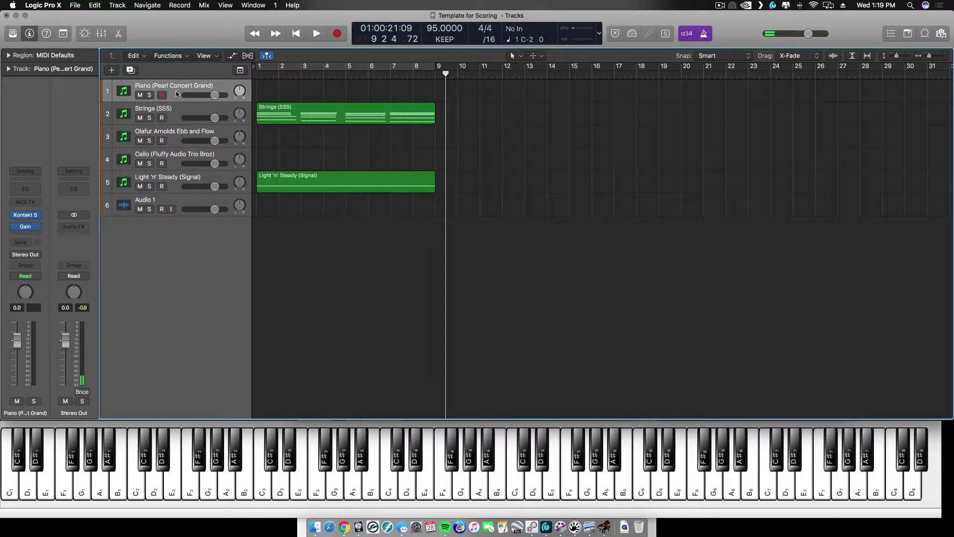
left_click(296, 34)
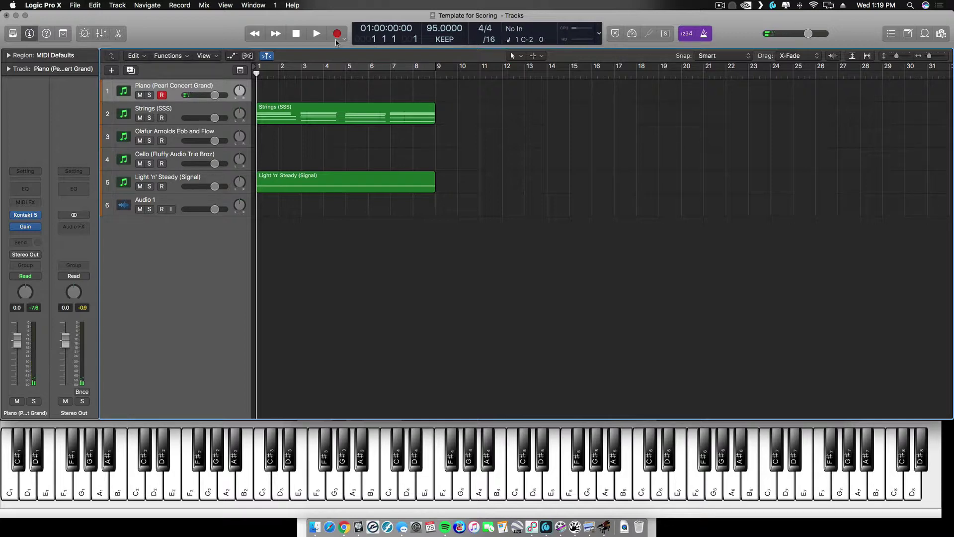
left_click(336, 37)
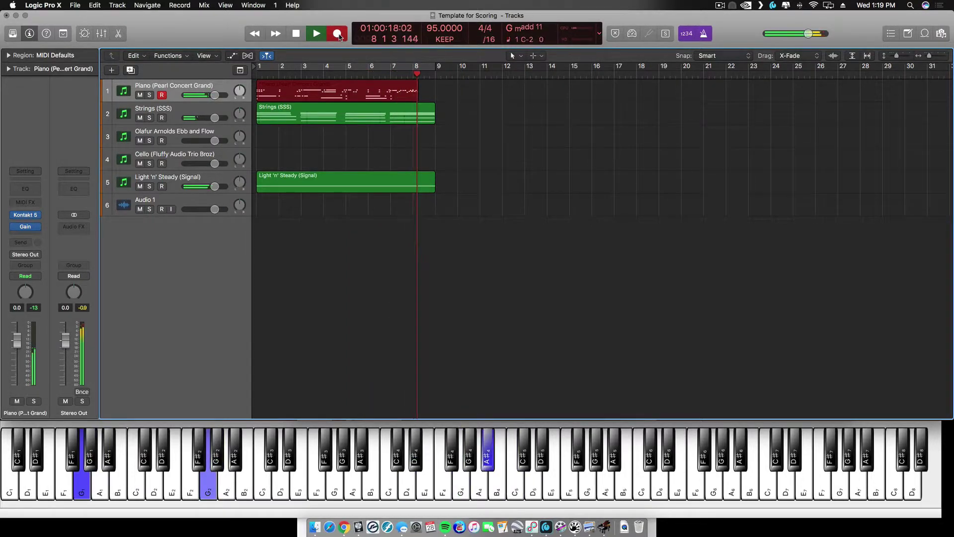
key("space")
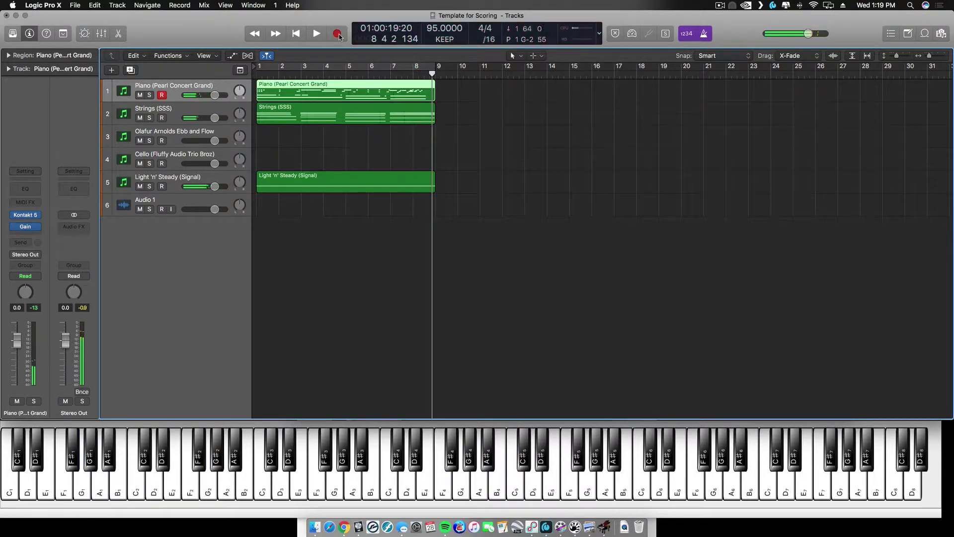
key("Delete")
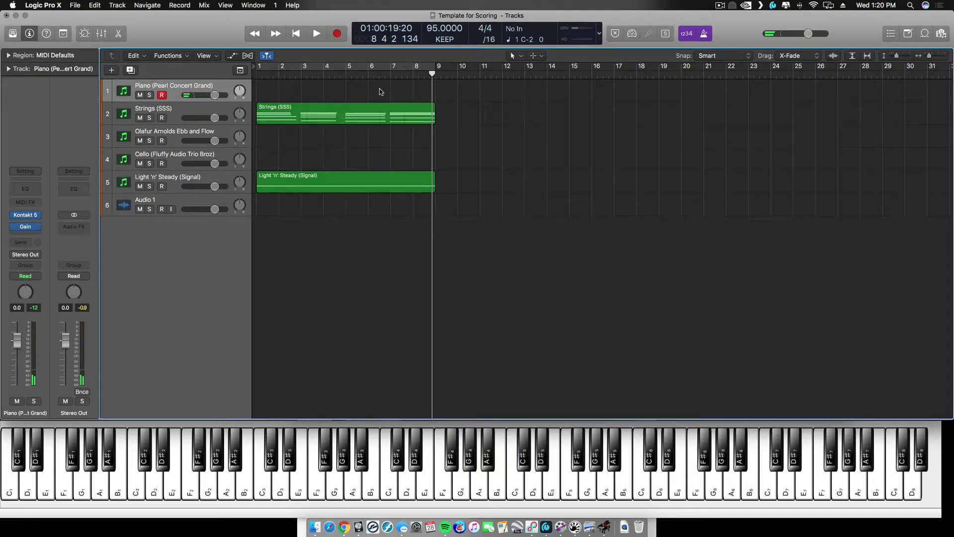
Step: Record a second piano take over the strings from bar 1, and delete it again
left_click(297, 38)
left_click(337, 34)
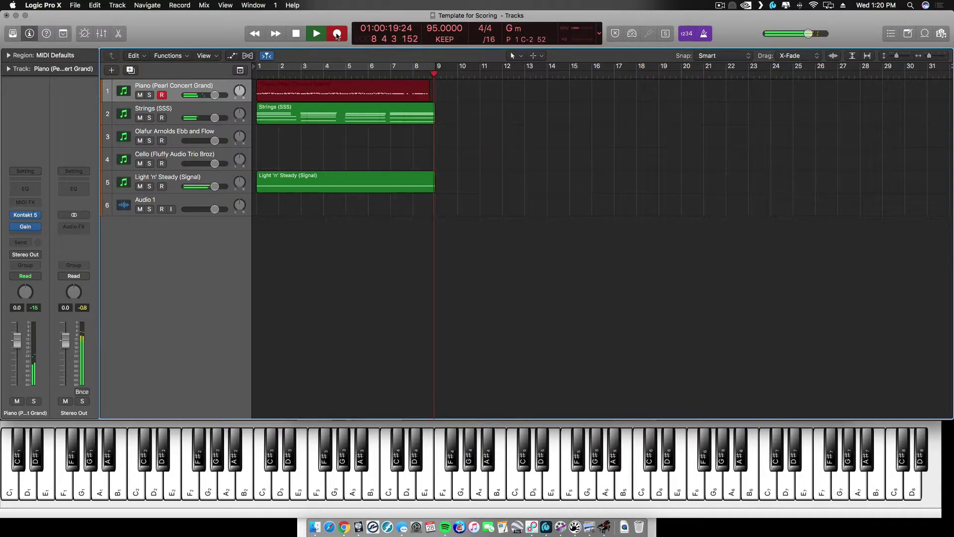
left_click(337, 34)
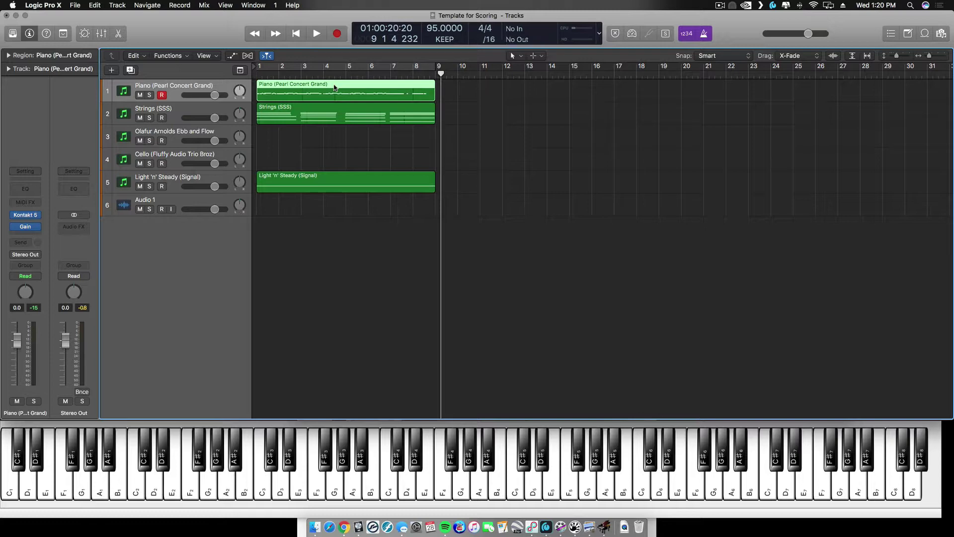
key("Delete")
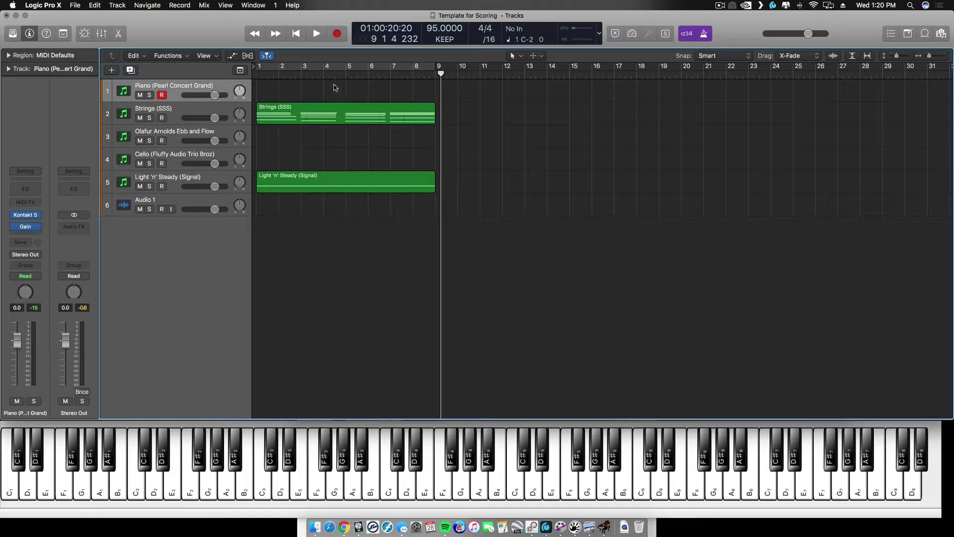
Step: Record a third take with chords and melody on the Piano (Pearl Concert Grand) track from bar 1
left_click(293, 34)
left_click(336, 34)
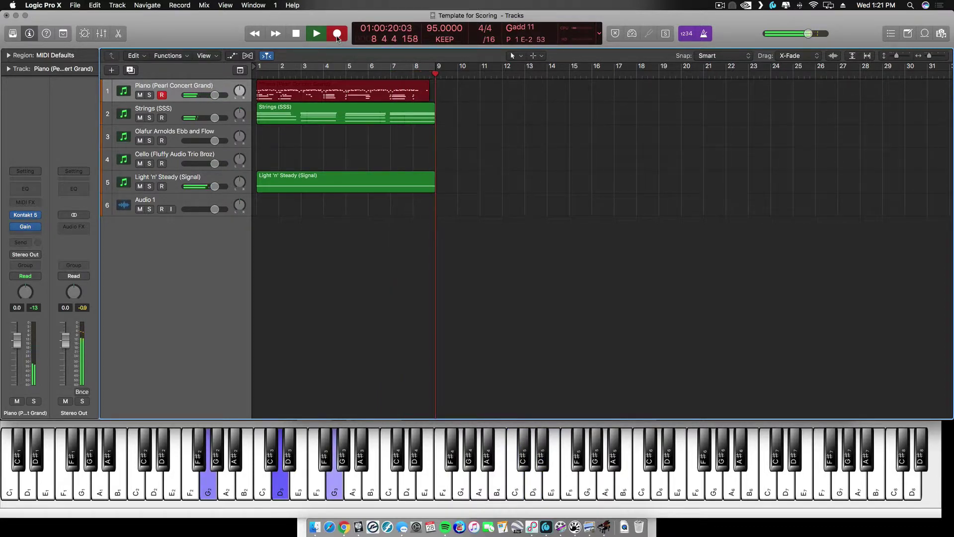
key("space")
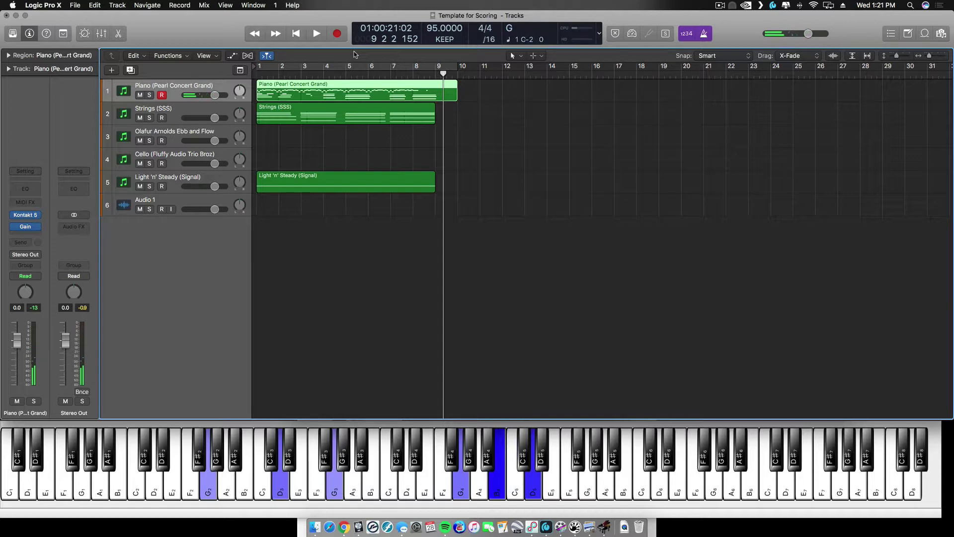
Step: Open the Strings (SSS) region in an enlarged Piano Roll and raise the A#2 note of the bar 7 chord to B2
double_click(423, 121)
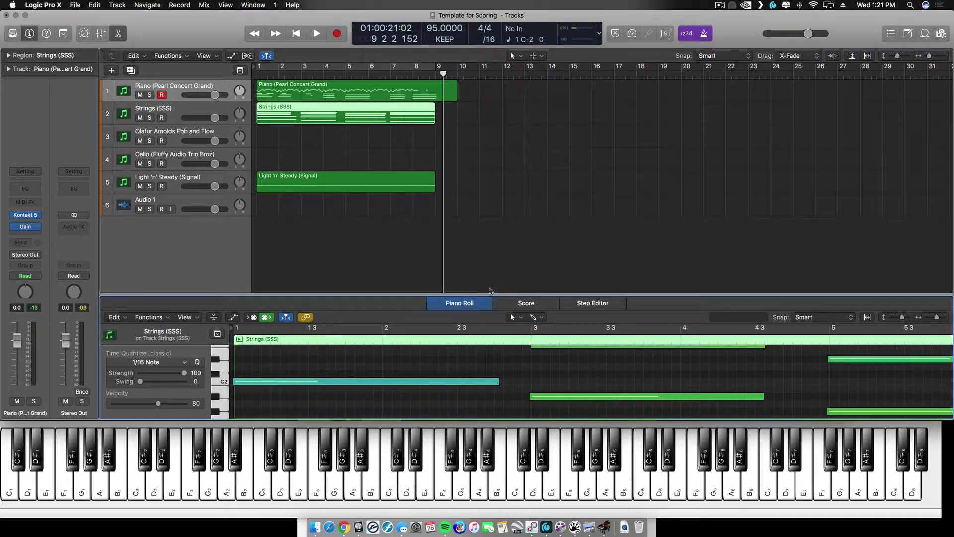
left_click_drag(488, 294, 488, 158)
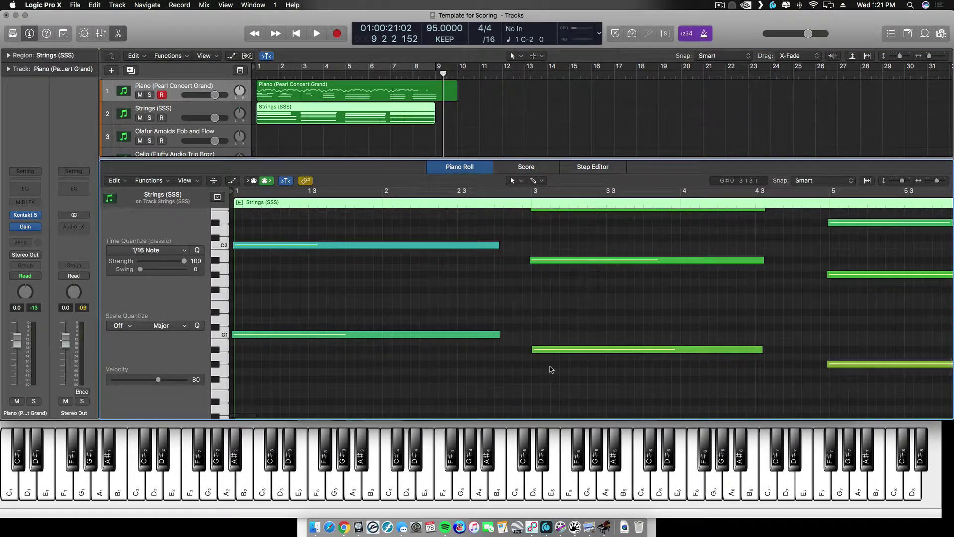
left_click(548, 361, "ctrl+alt")
scroll(462, 334, "up", 5)
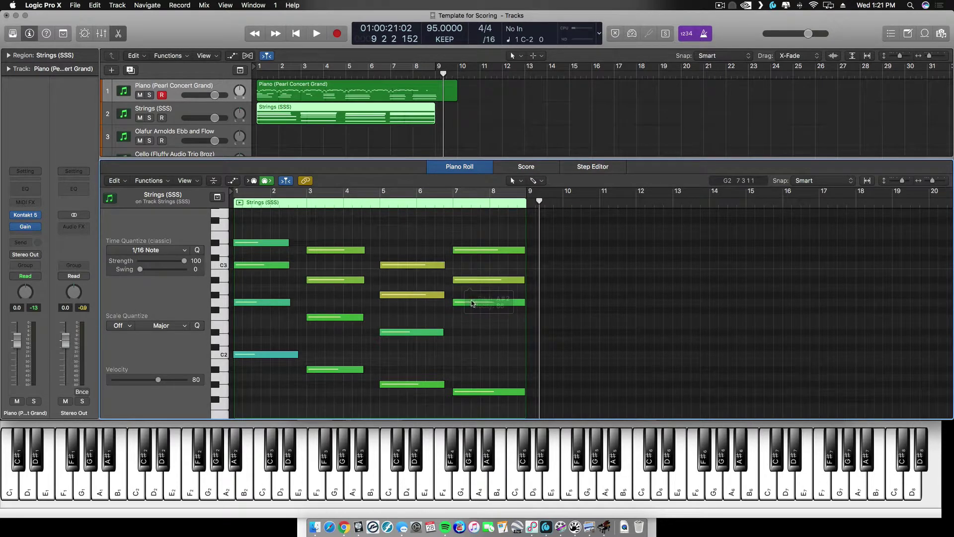
left_click_drag(472, 304, 473, 276)
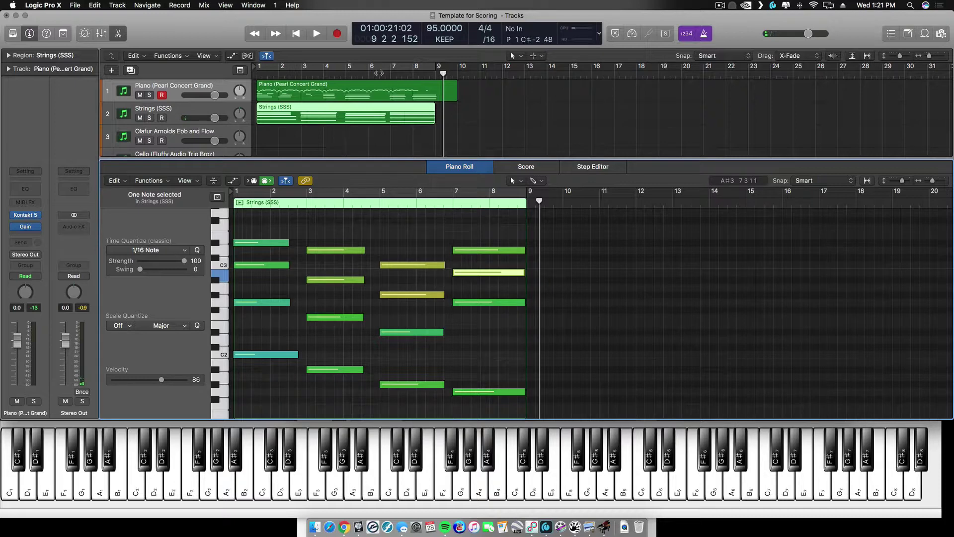
Step: Delete the existing piano region and record a replacement part on the Piano track from bar 1 to bar 10
left_click(383, 93)
key("Delete")
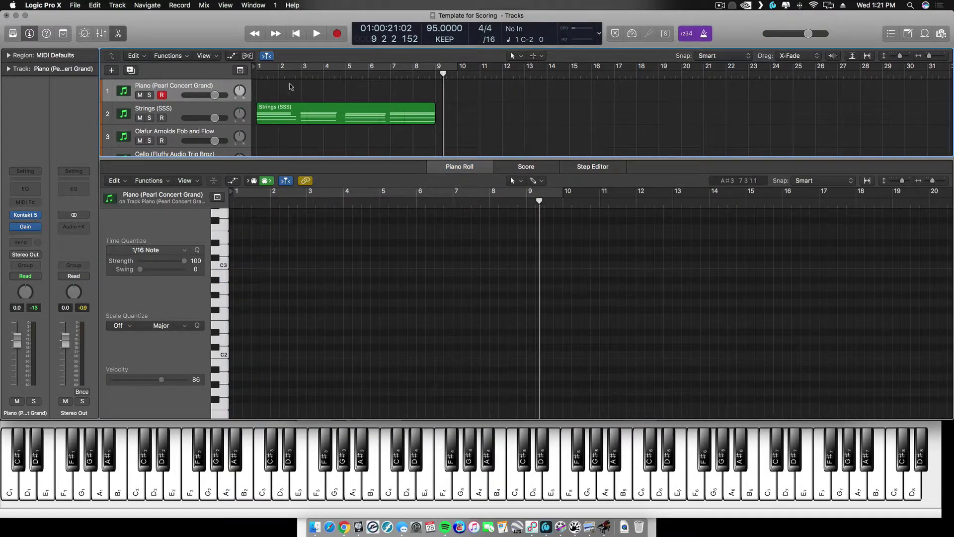
key("Return")
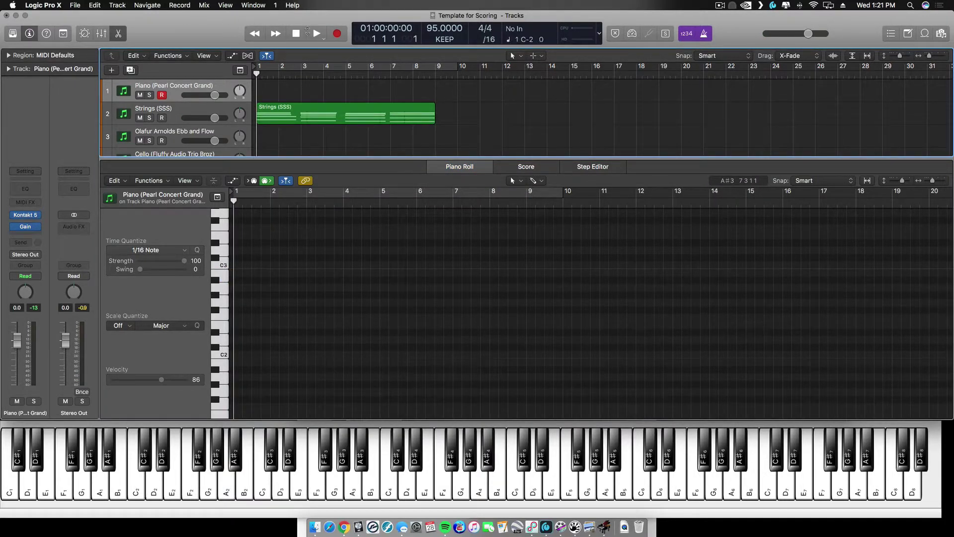
left_click(336, 34)
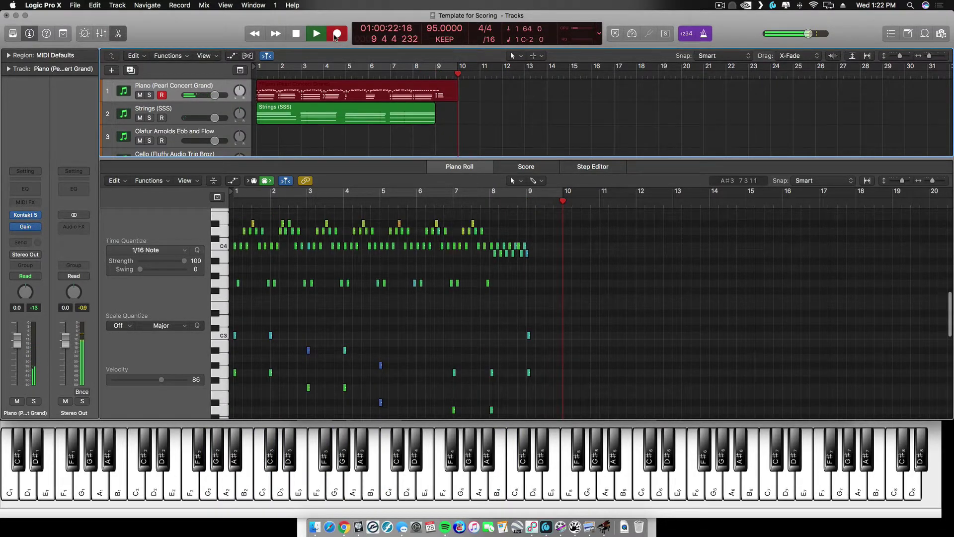
key("space")
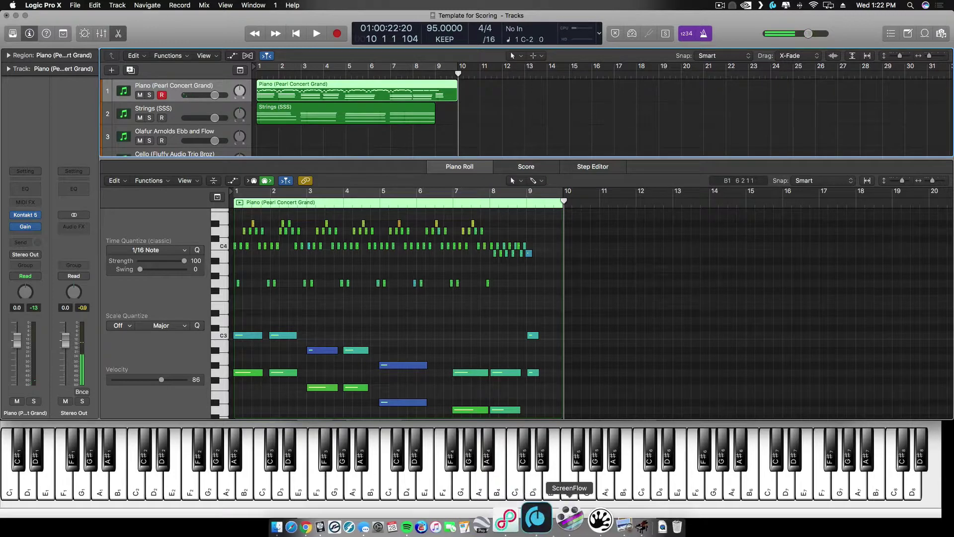
Step: Bring up the wheel of emotion chart, move it beside the tracks for reference, and close it again
left_click(590, 525)
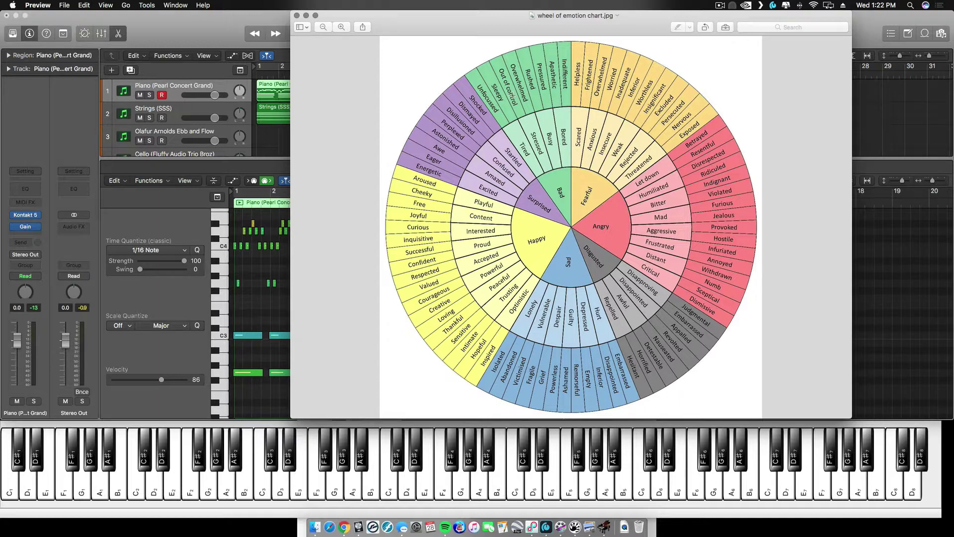
left_click_drag(421, 31, 597, 31)
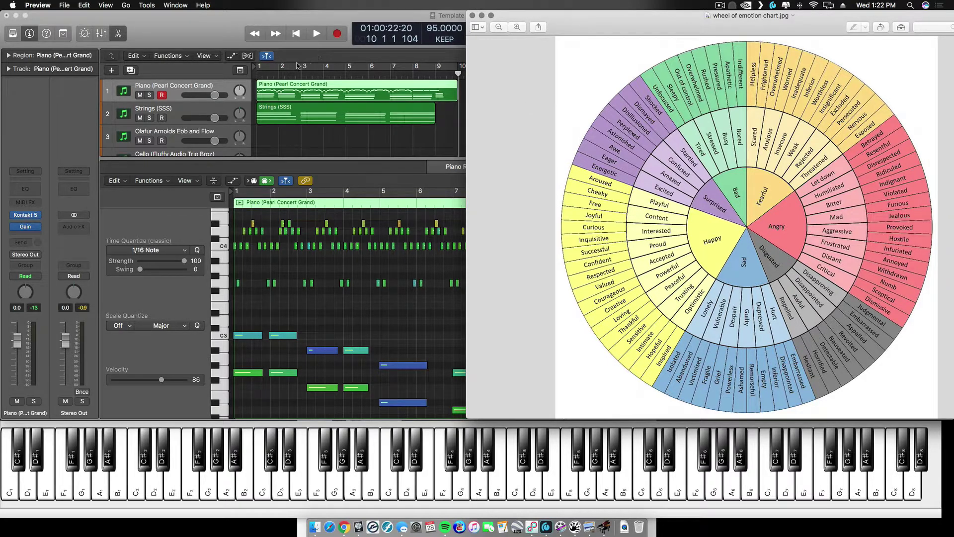
left_click(472, 16)
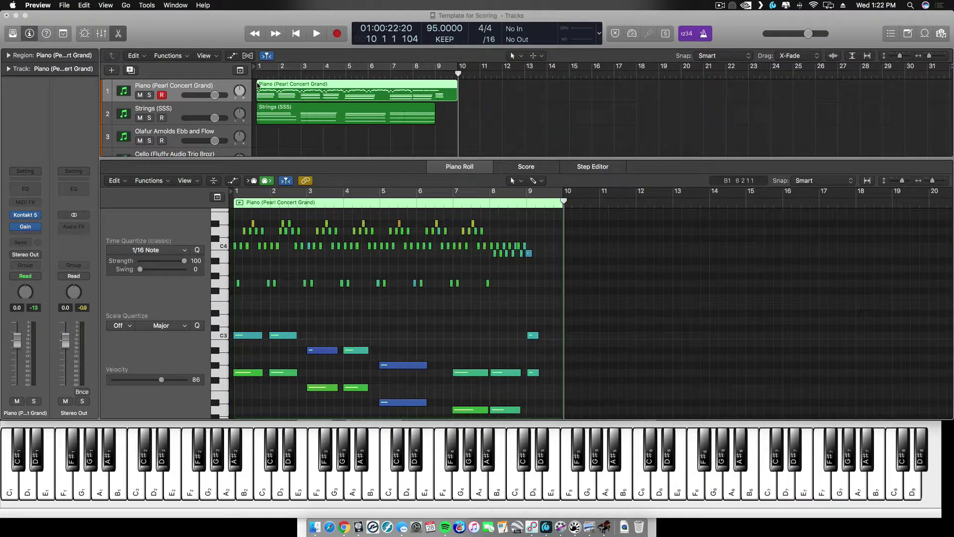
Step: Select the piano, strings and Light 'n' Steady regions and shift them together one bar later to start at bar 2
left_click(294, 45)
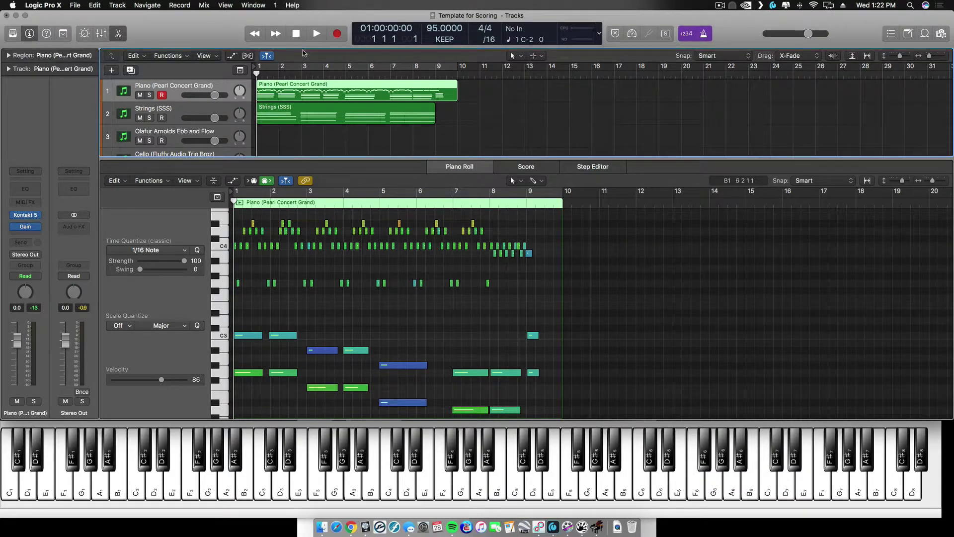
scroll(298, 99, "down", 3)
left_click_drag(286, 137, 301, 94)
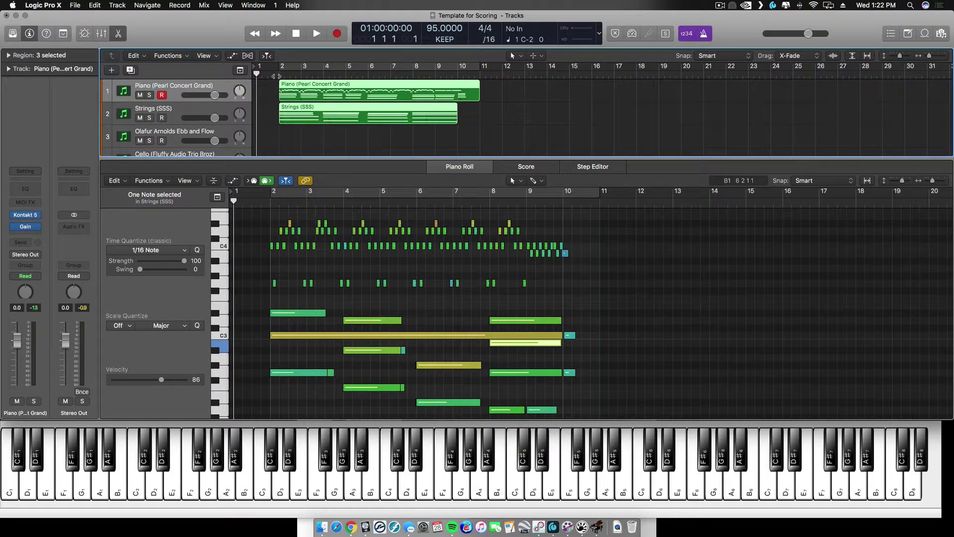
Step: Play the layered cue through to bar 10, stop playback, and close the Piano Roll to view all tracks
key("space")
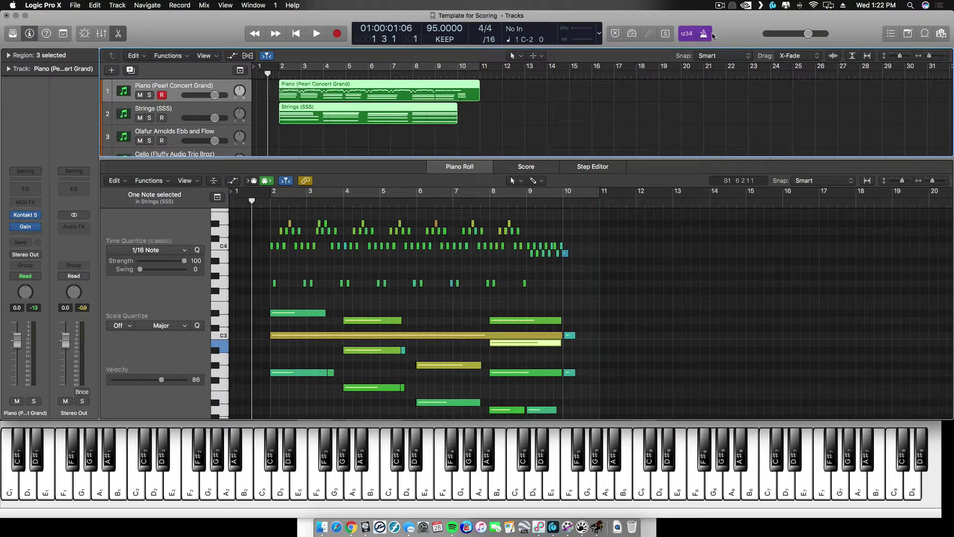
key("space")
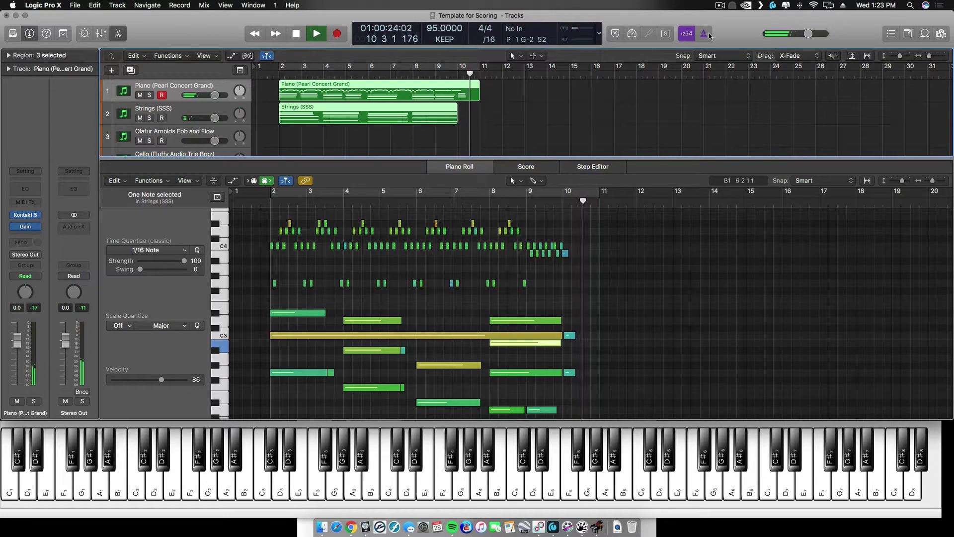
key("space")
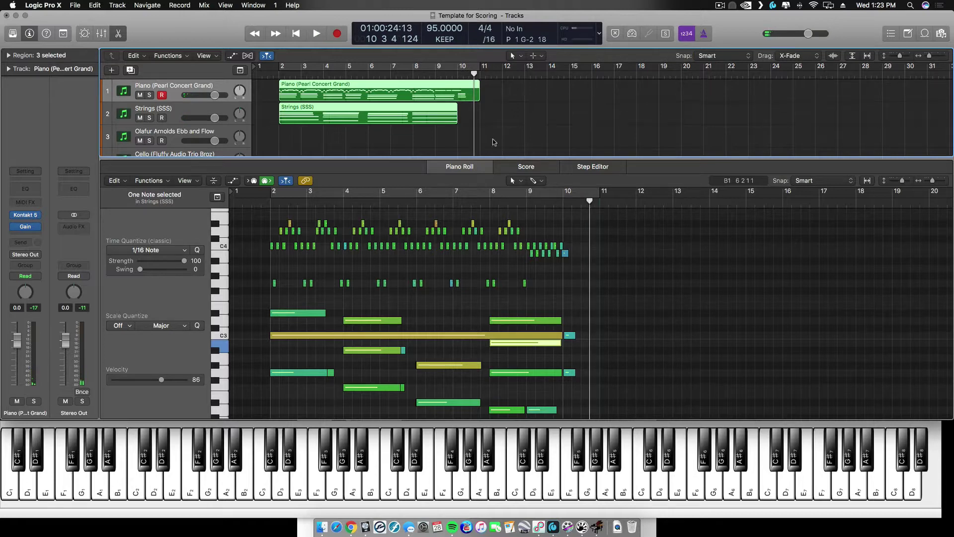
key("e")
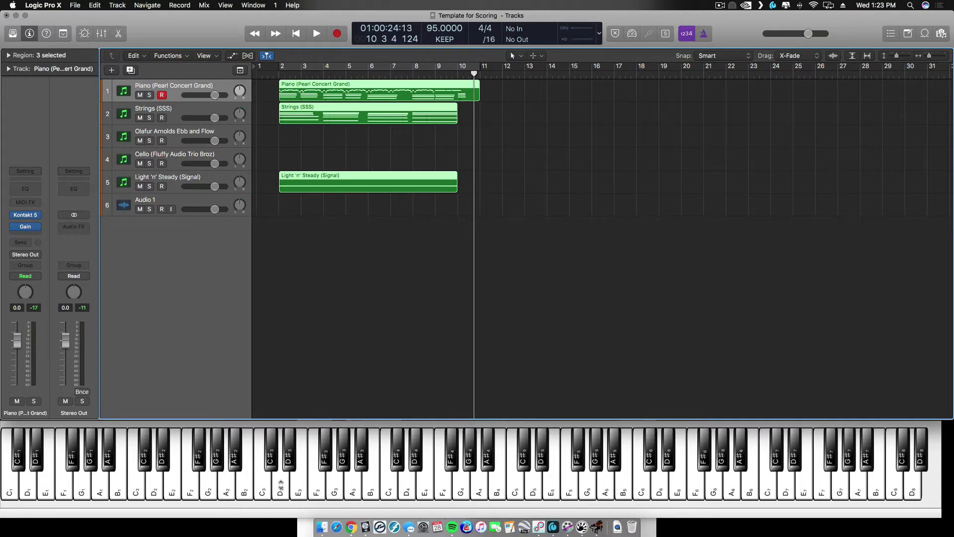
Step: Open wheel of emotion chart.jpg from the Desktop folder in Finder, close the Finder window, and move the chart over the middle of the project
left_click(321, 523)
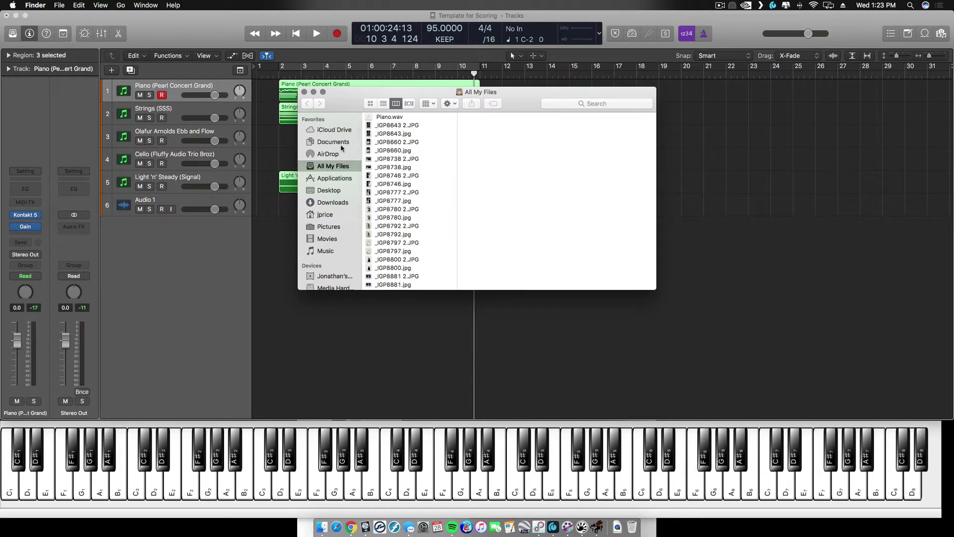
left_click(338, 190)
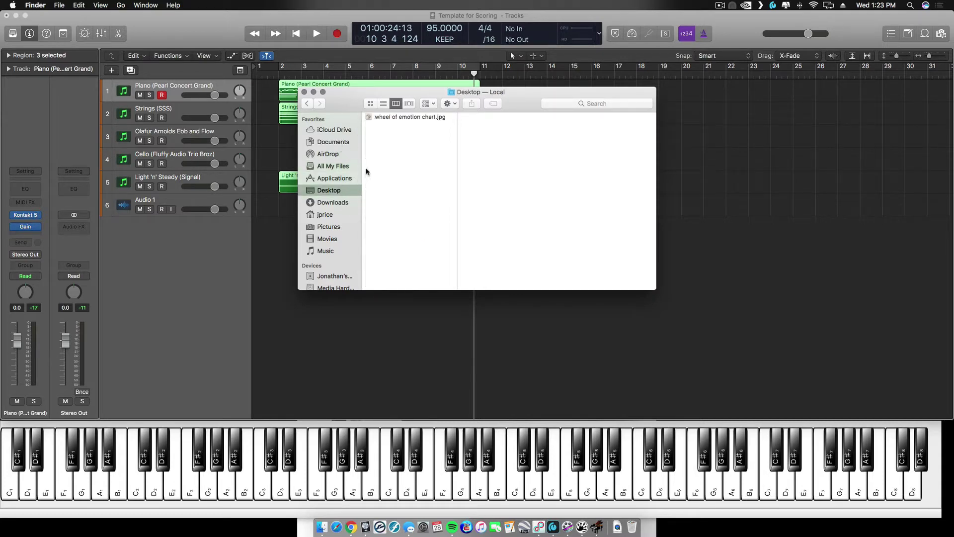
double_click(389, 118)
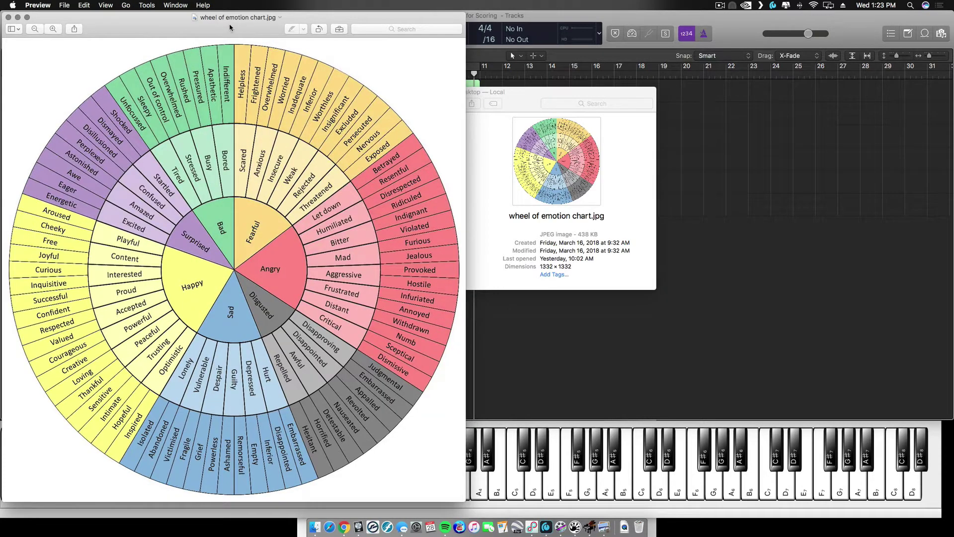
left_click(512, 101)
left_click(304, 92)
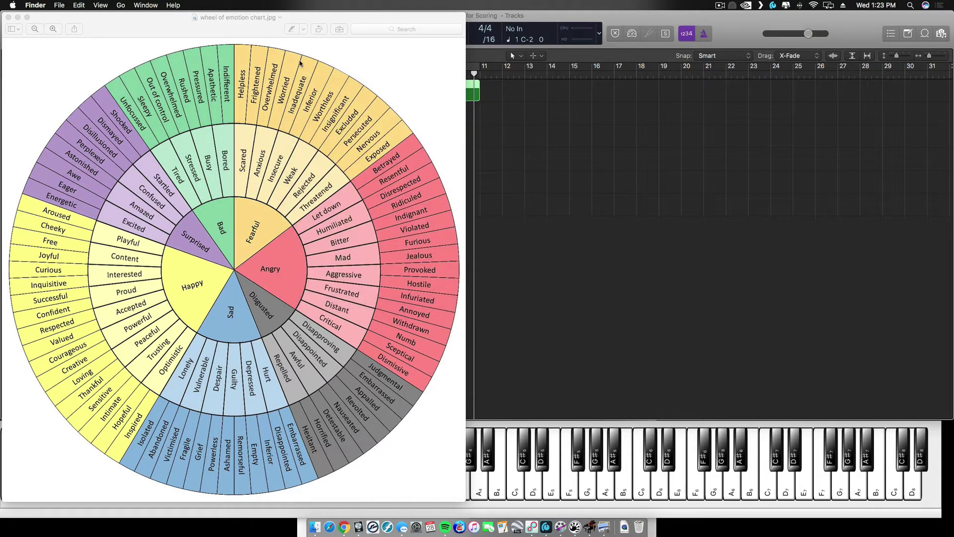
left_click_drag(252, 17, 531, 21)
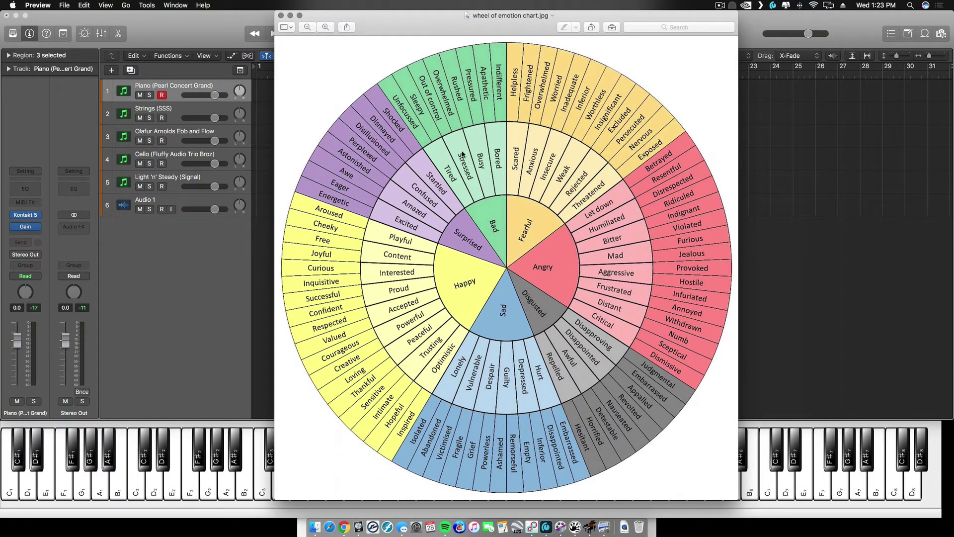